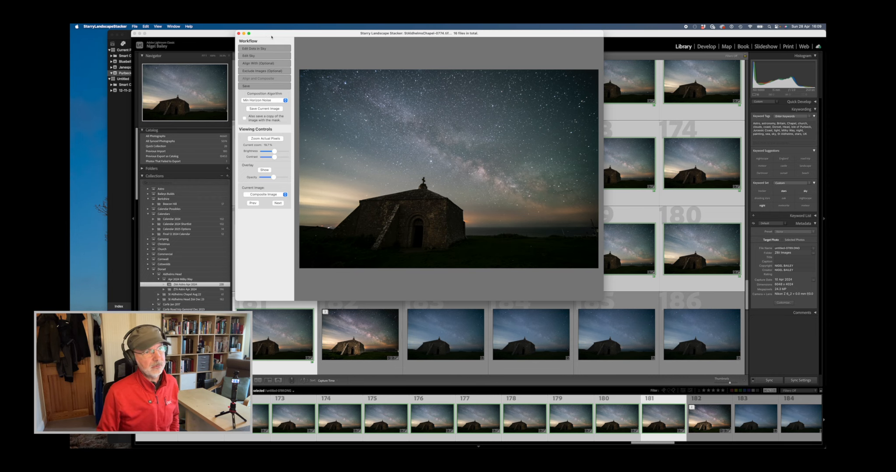
Quit Starry Landscape Stacker and copy all keyword tags of the selected chapel photo in Lightroom Classic.
key("super+q")
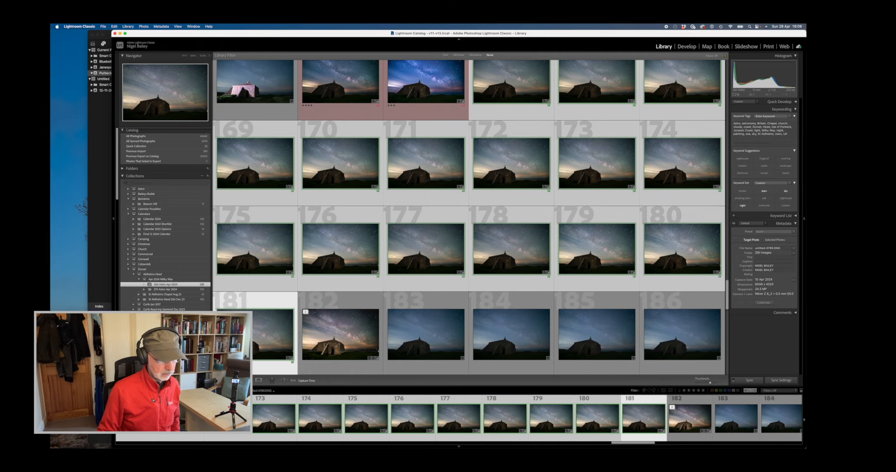
key("super+shift+i")
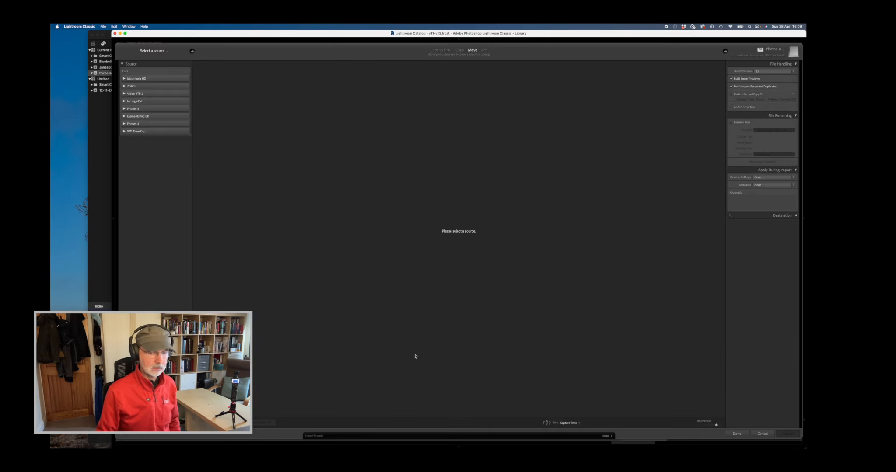
left_click(764, 434)
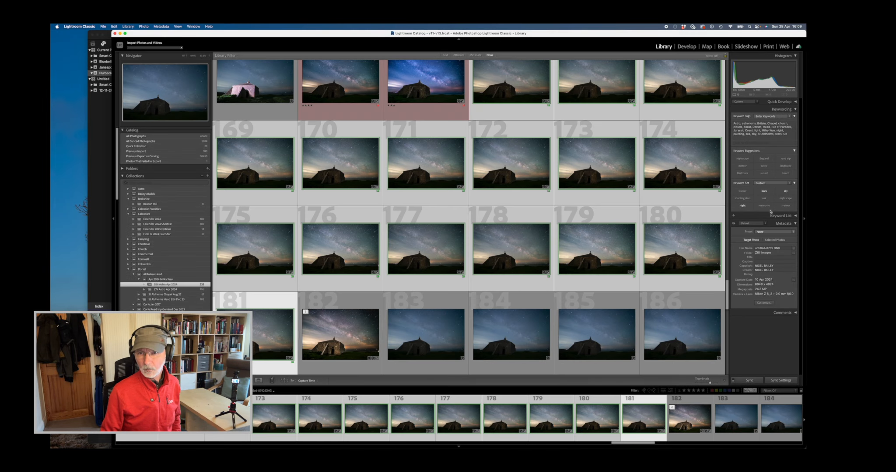
left_click(789, 137)
left_click_drag(790, 136, 733, 124)
key("super+c")
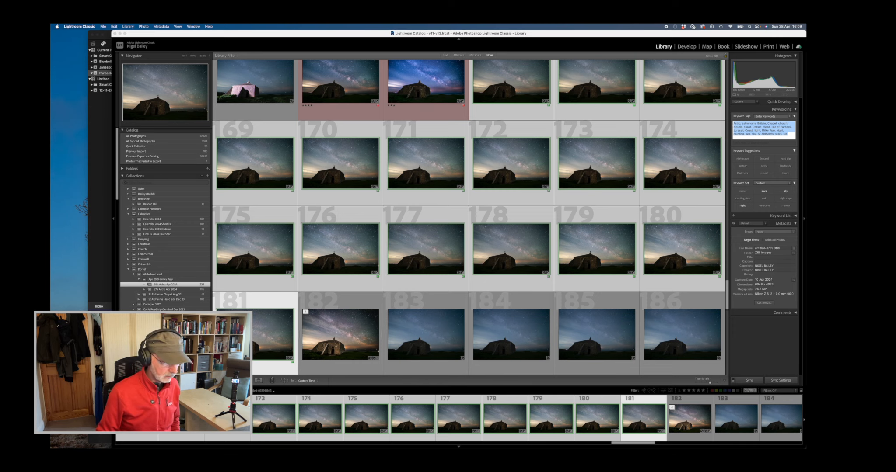
Start a photo import from the St Aldhelms folder on the Z Slim drive, with only the Min Horizon Noise TIFF checked.
left_click(143, 381)
key("super+shift+i")
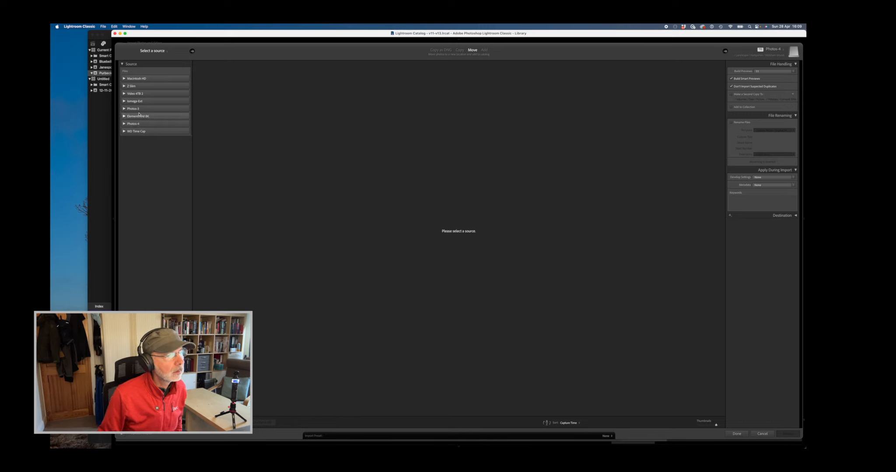
left_click(137, 87)
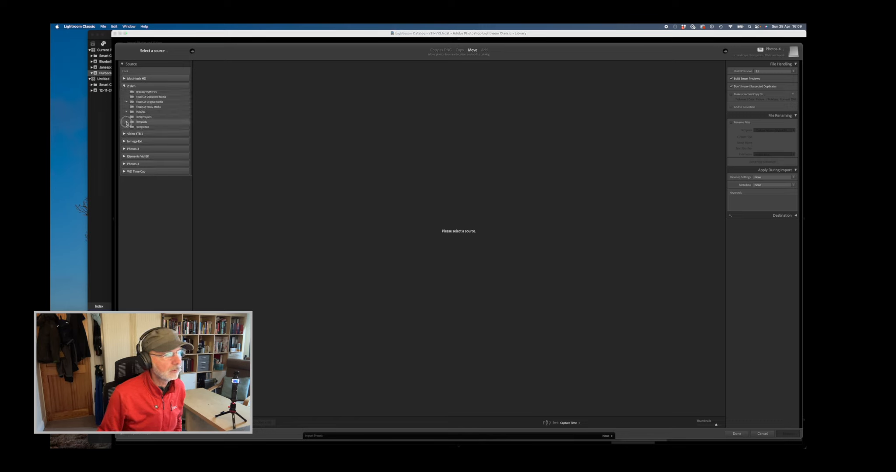
left_click(127, 122)
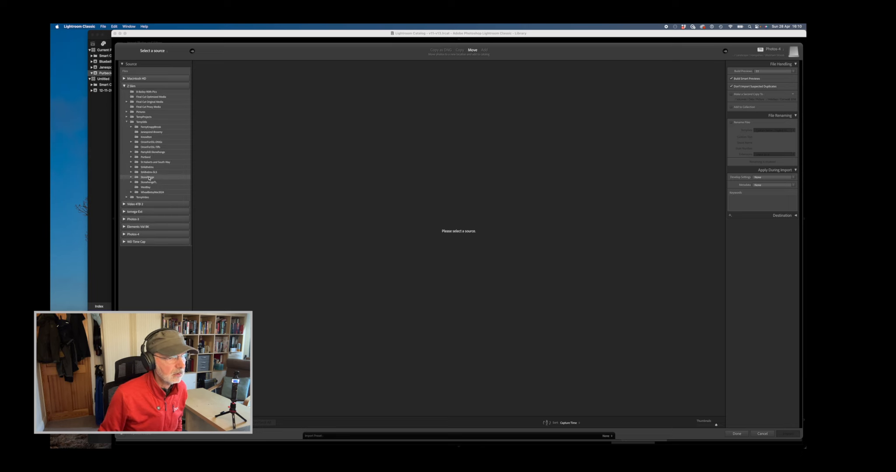
left_click(162, 173)
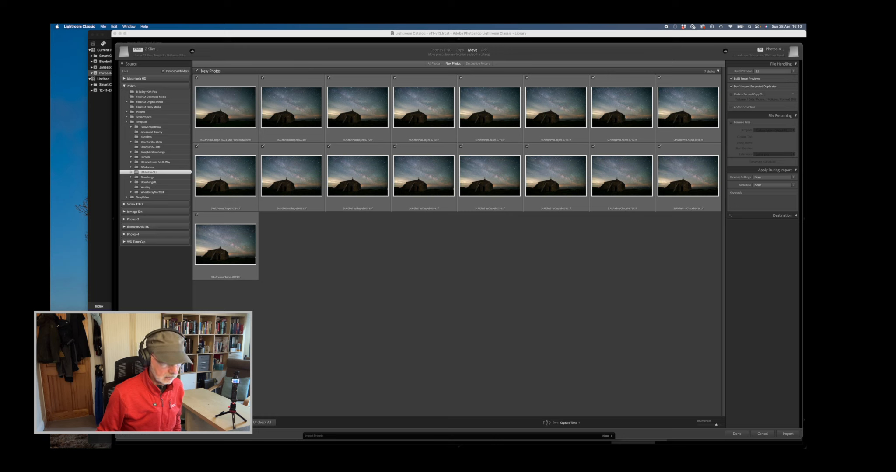
left_click(262, 423)
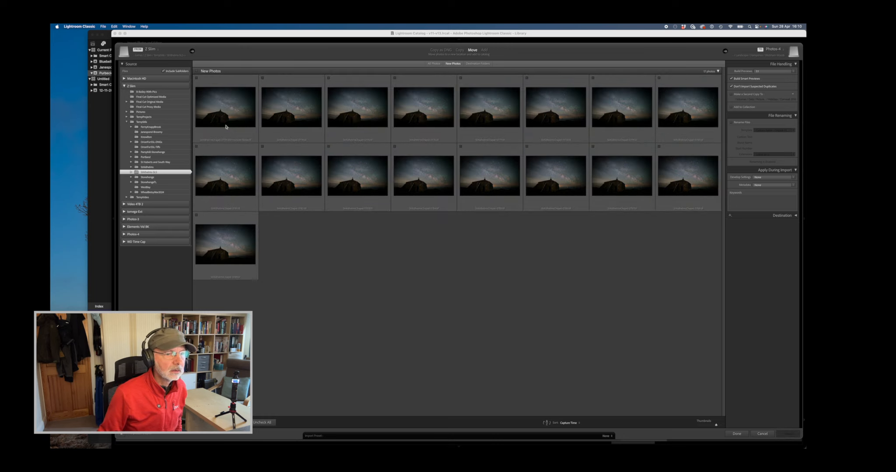
left_click(197, 79)
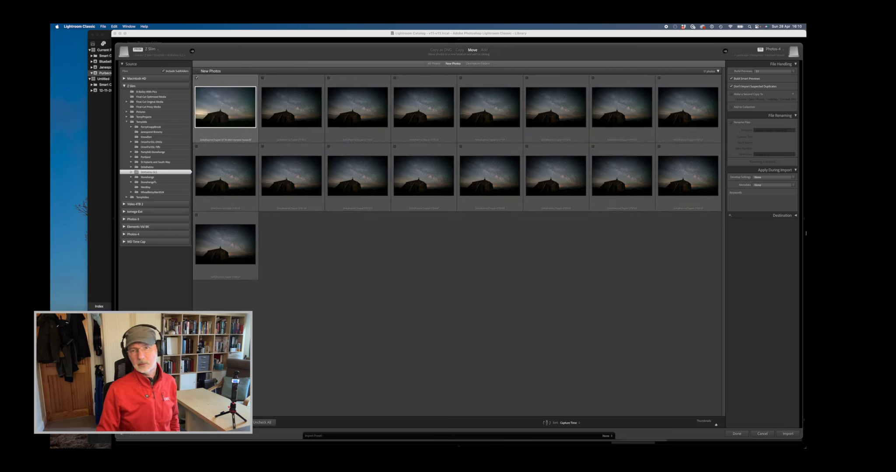
Paste the copied keywords into the import settings and set the destination to Landscape/Dorset/St Aldhelms/Z6ii images on Photos-4.
left_click(748, 205)
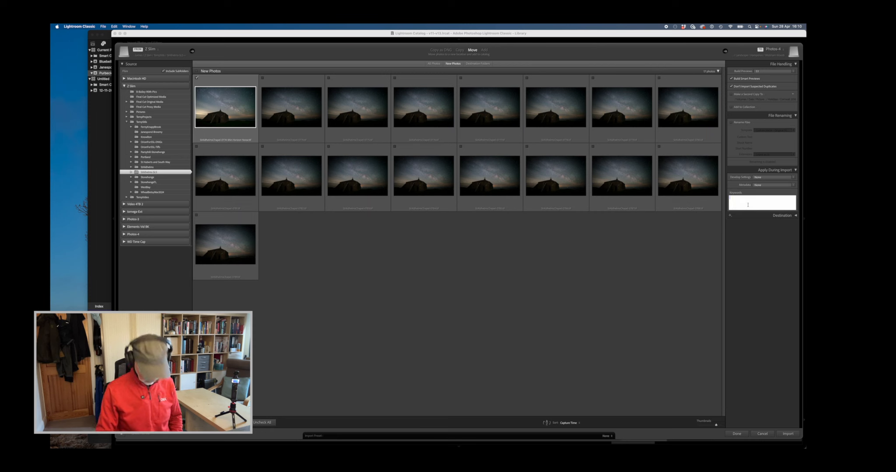
key("super+v")
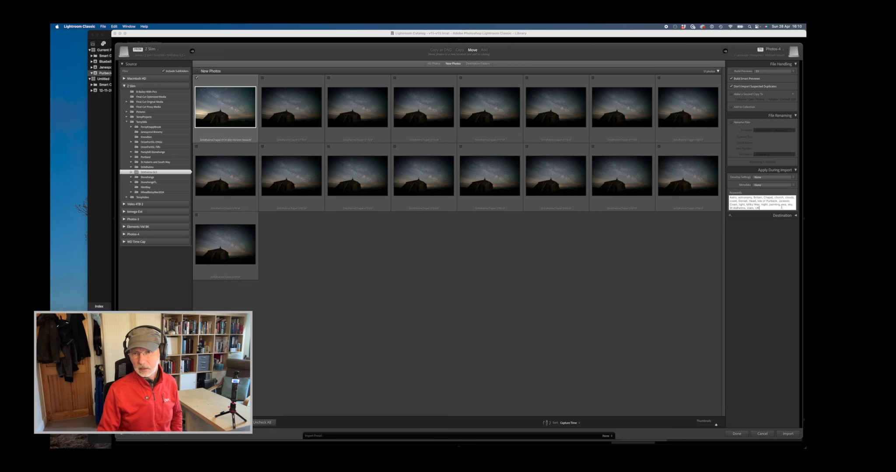
left_click(775, 49)
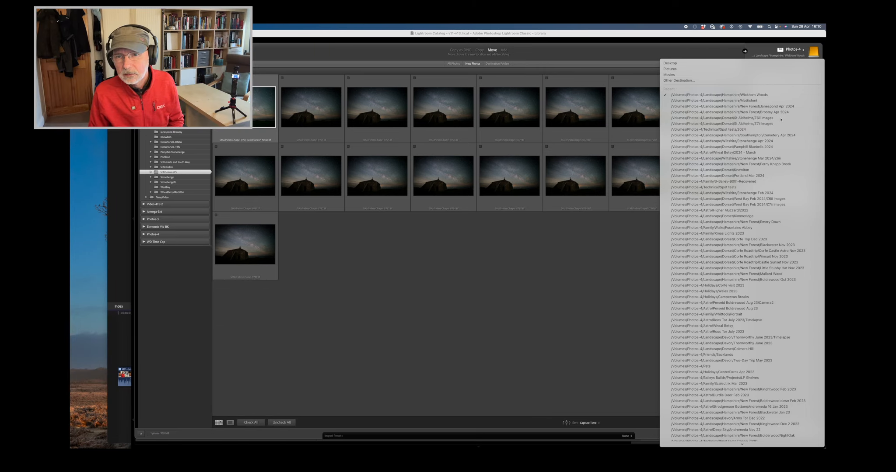
left_click(781, 119)
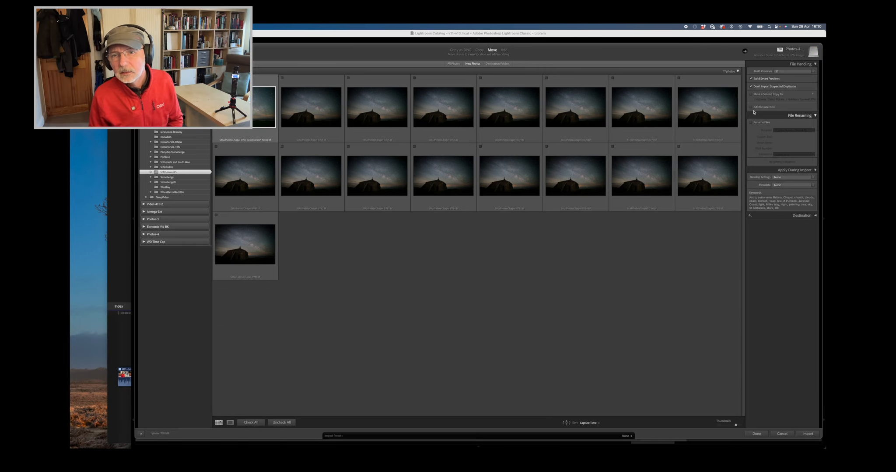
Add the TIFF to the Z6ii Astro Apr 2024 collection and run the import.
left_click(751, 107)
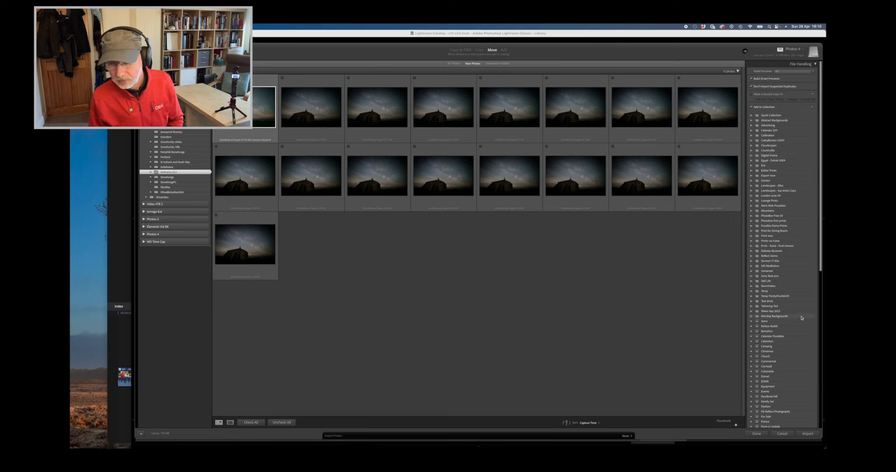
scroll(793, 330, "down", 3)
left_click(810, 434)
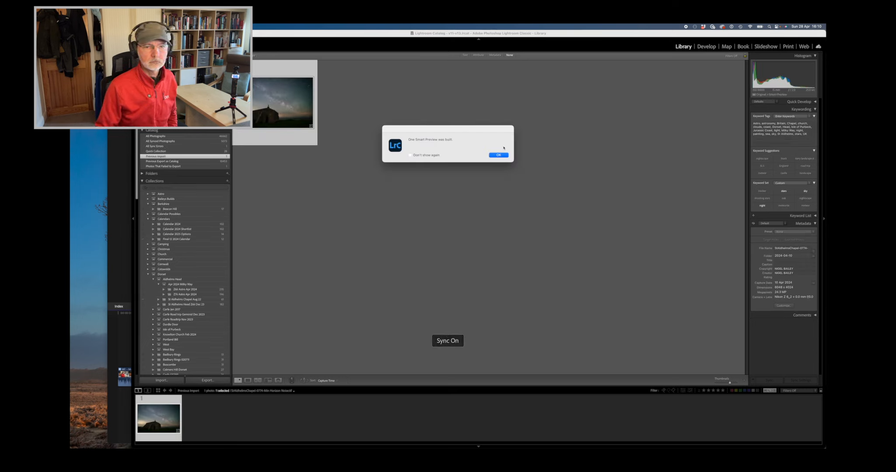
left_click(503, 156)
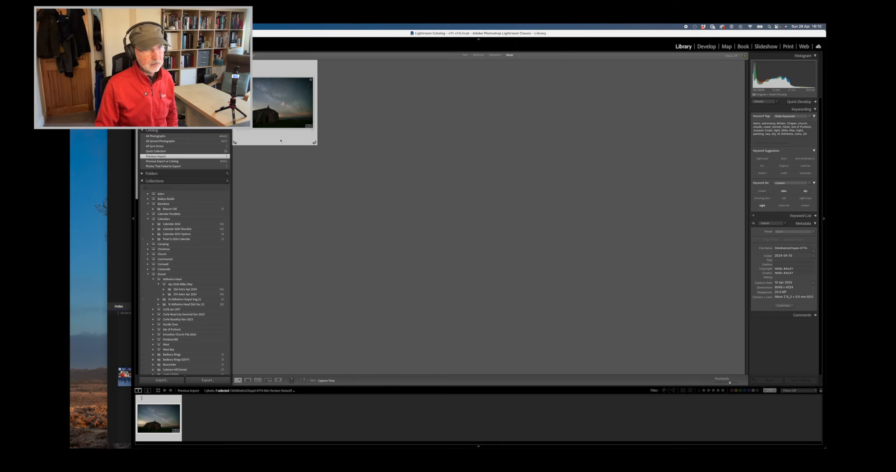
Open the imported TIFF in Develop at close zoom and show the Z6ii Astro Apr 2024 collection.
key("d")
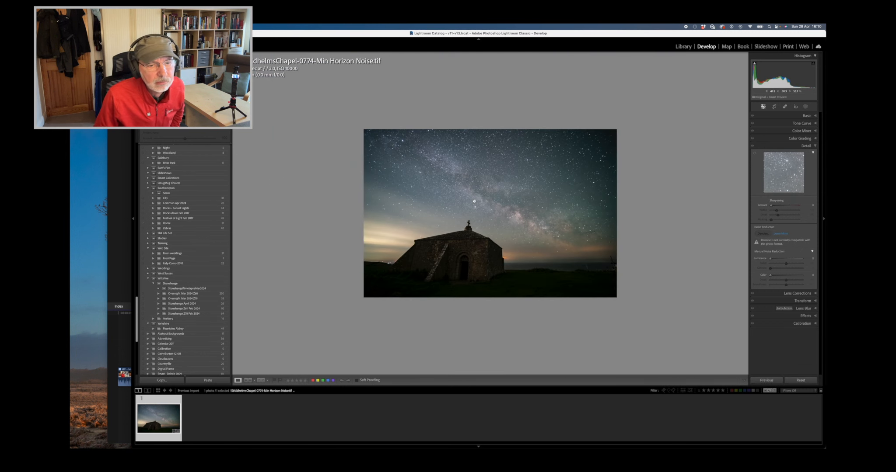
left_click(162, 89)
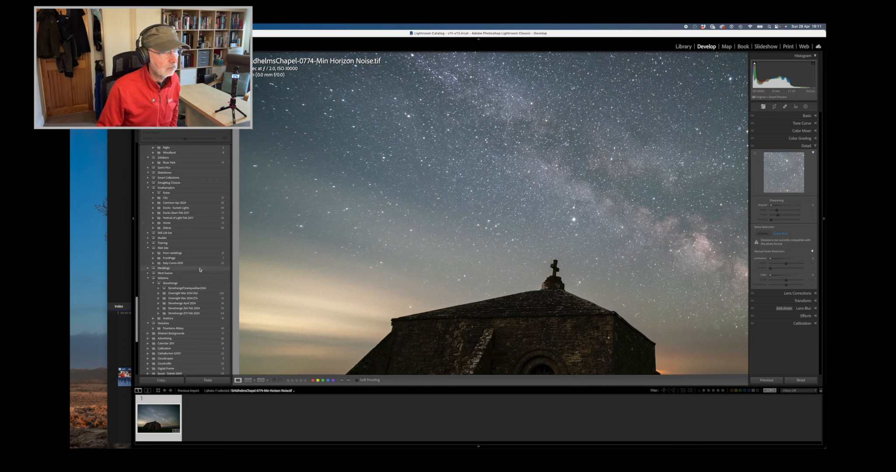
scroll(199, 269, "down", 5)
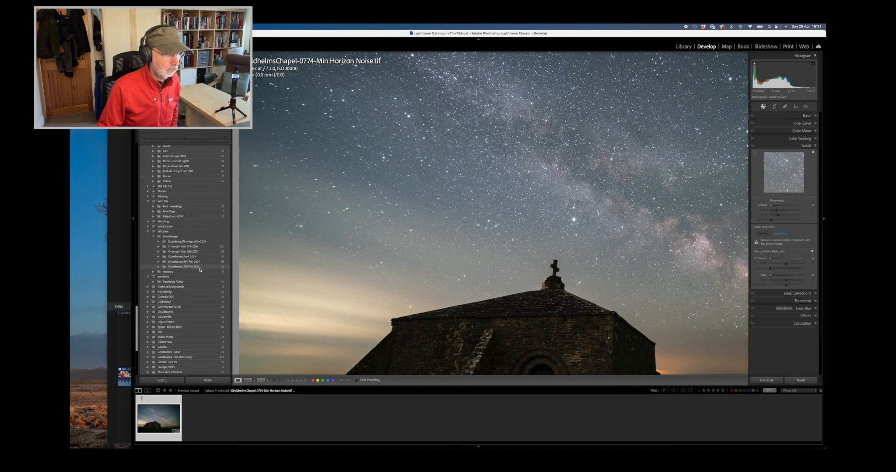
scroll(200, 269, "down", 4)
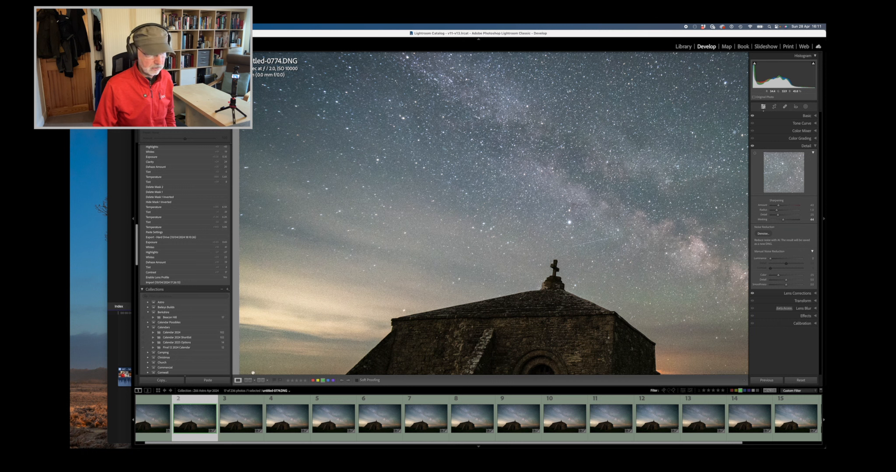
Compare the noise in the stacked Min Horizon Noise TIFF with the single frame untitled-0774.DNG.
left_click(158, 402)
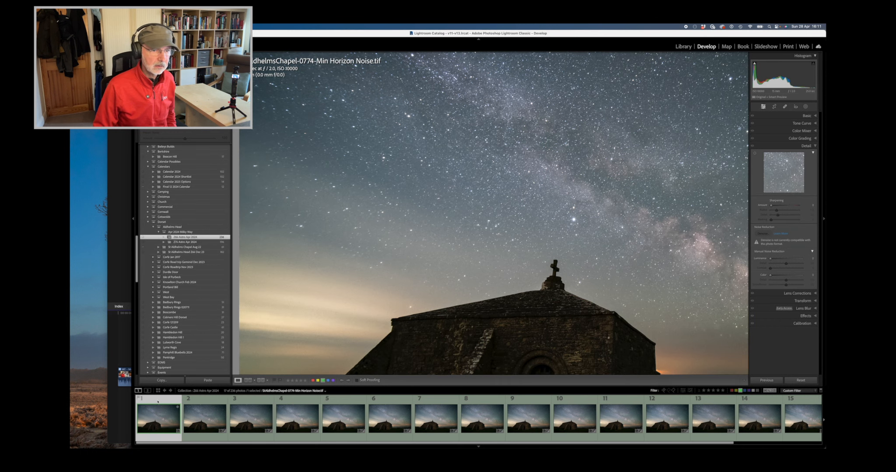
left_click(199, 402)
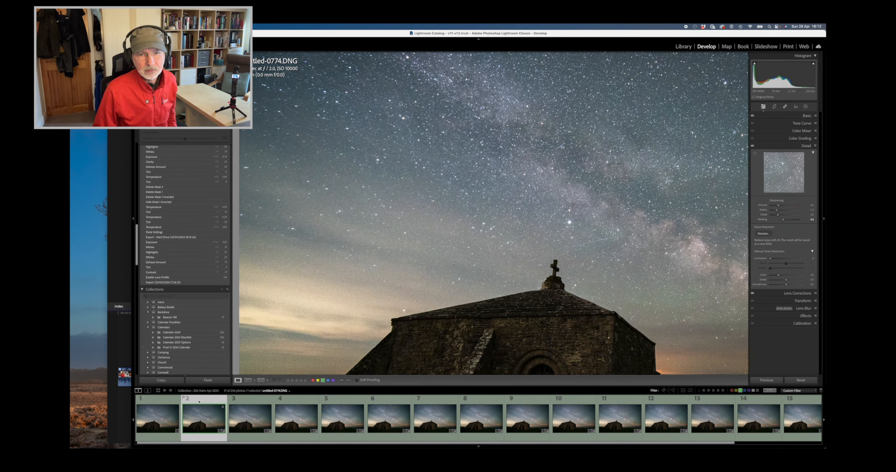
left_click(172, 404)
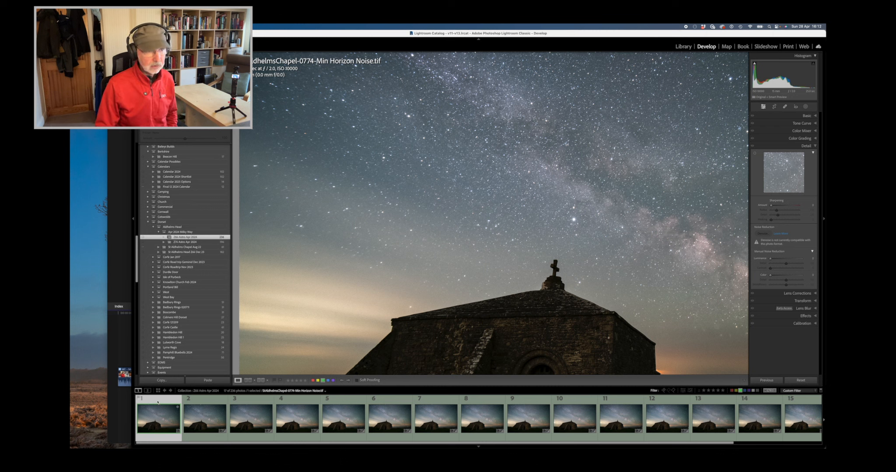
key("z")
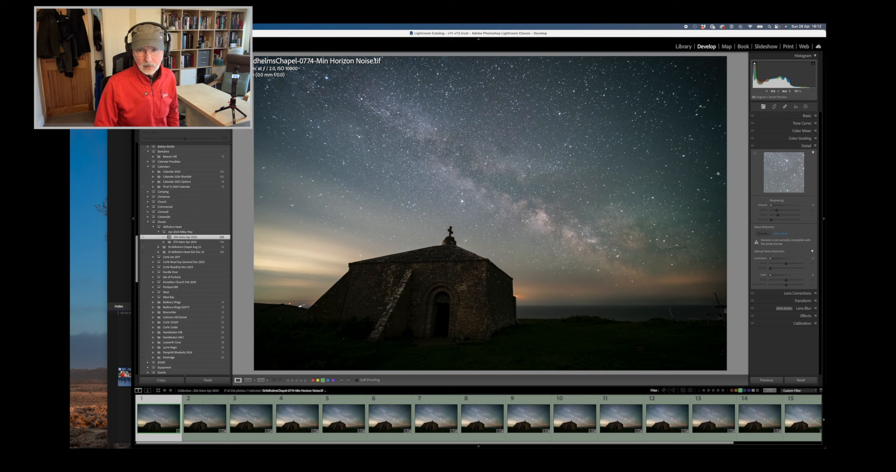
Increase the stacked photo's Clarity and Dehaze slightly and create a virtual copy of it.
left_click(809, 116)
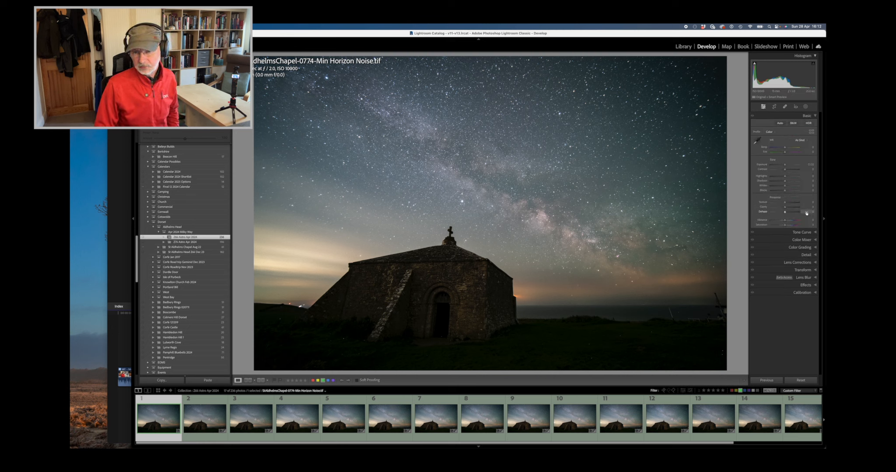
left_click(785, 207)
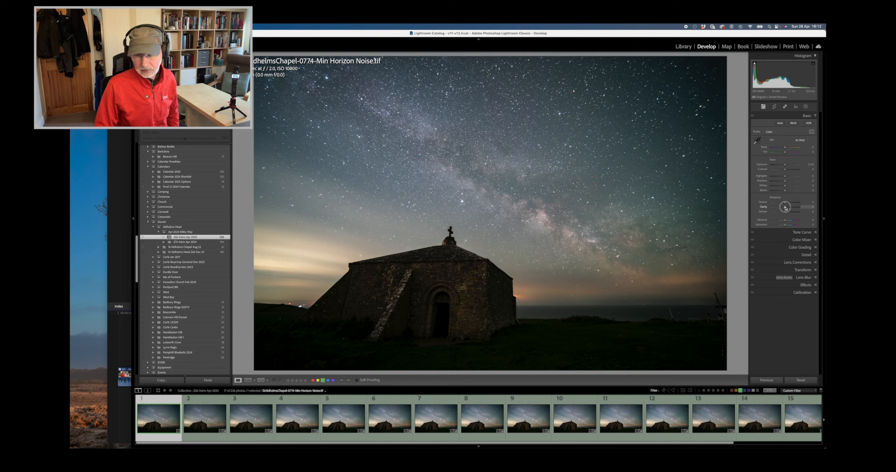
left_click_drag(785, 208, 789, 213)
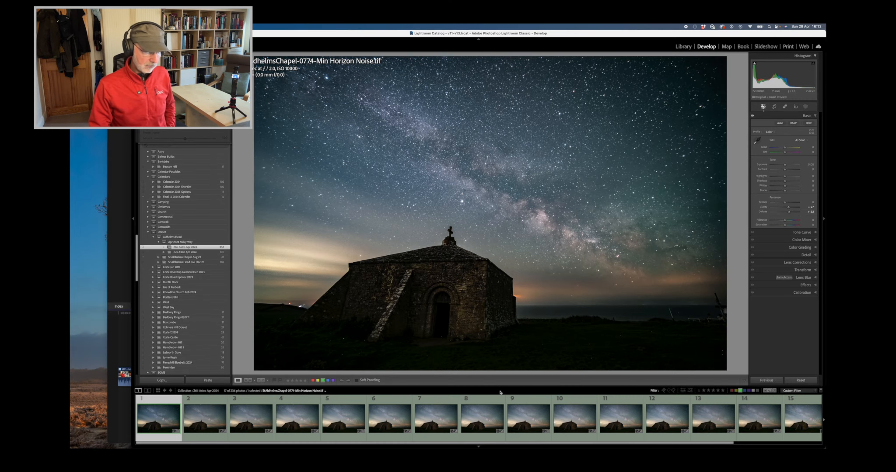
right_click(168, 415)
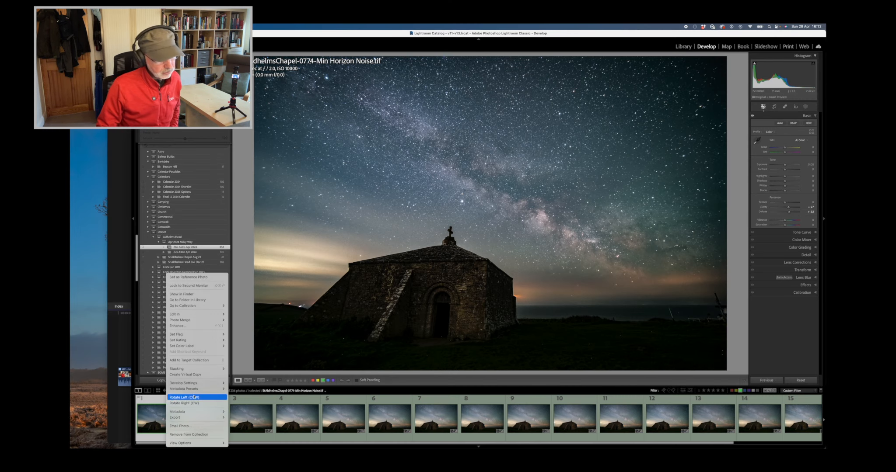
left_click(209, 376)
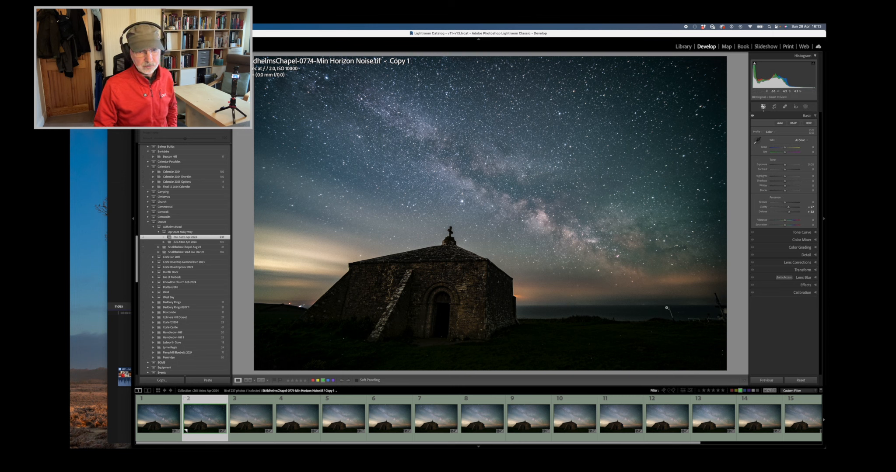
Create a sky mask on the virtual copy, inverted to cover the chapel and foreground, and raise its exposure.
left_click(806, 108)
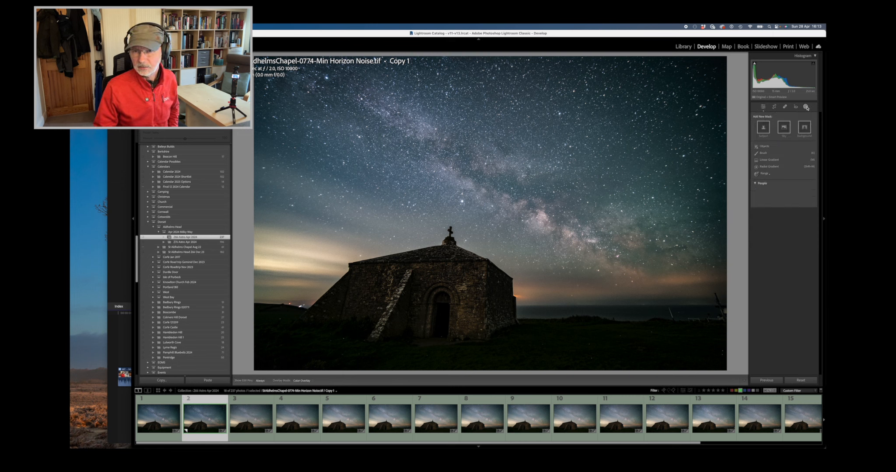
left_click(784, 128)
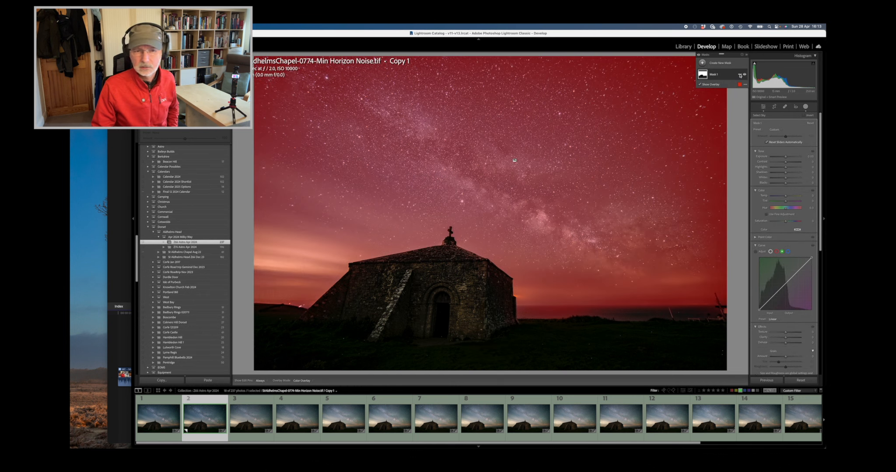
left_click(740, 75)
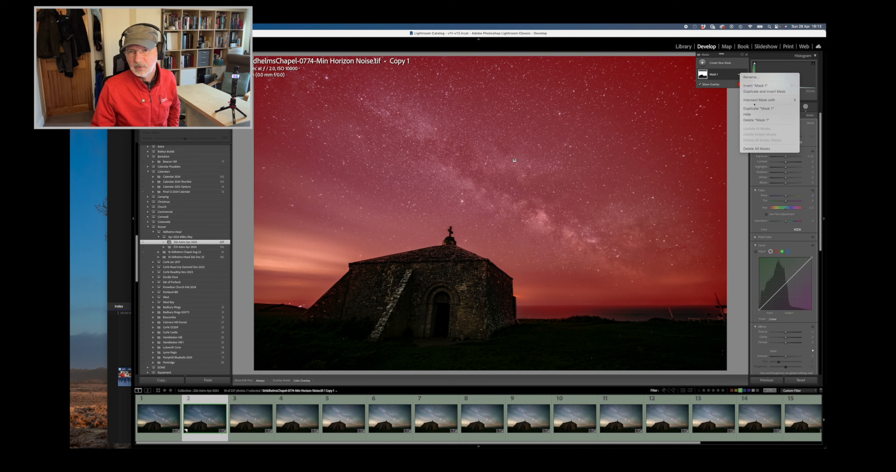
left_click(752, 86)
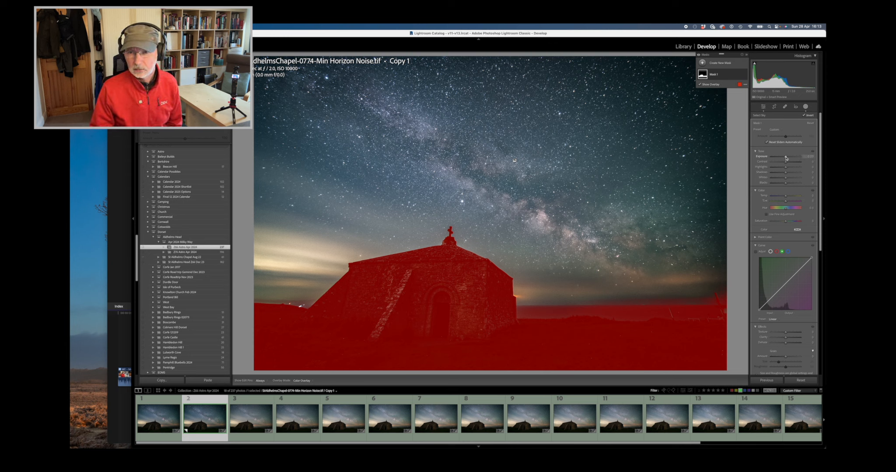
left_click_drag(786, 158, 794, 158)
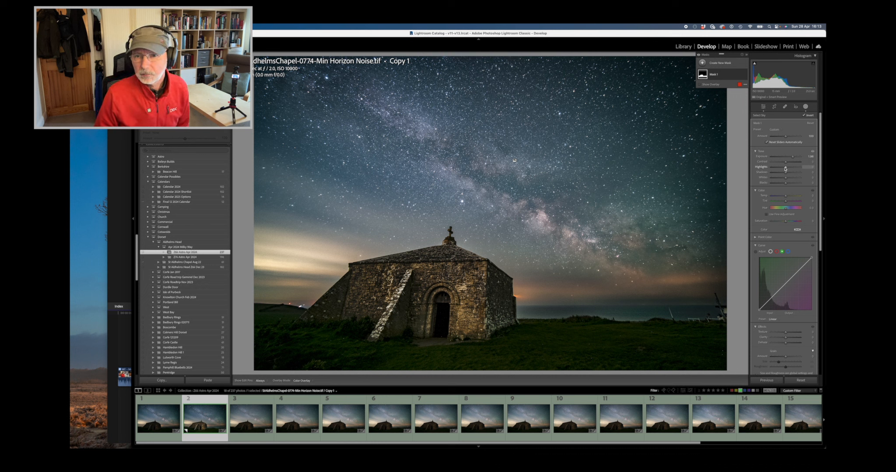
Raise the shadows and whites and strongly lower the highlights in the chapel and foreground mask.
left_click(791, 173)
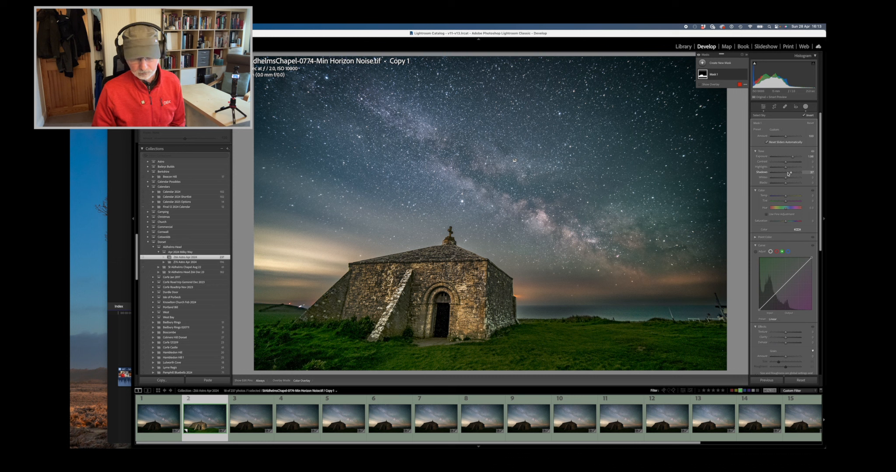
left_click_drag(790, 174, 788, 173)
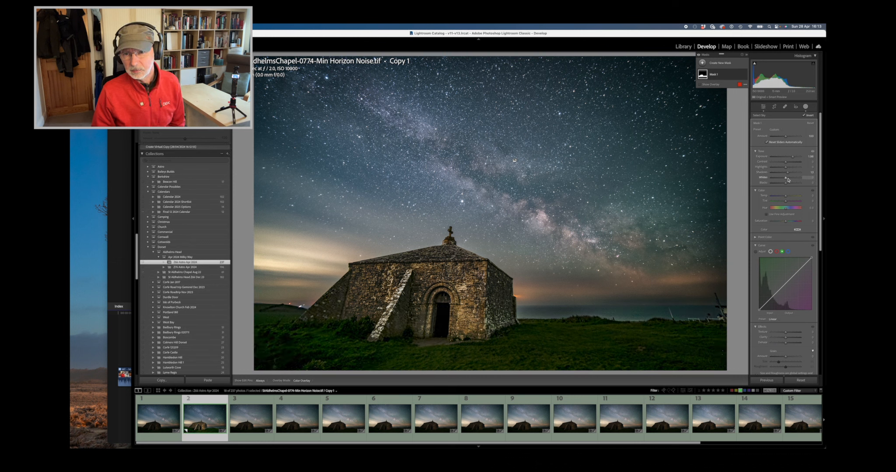
left_click(788, 178)
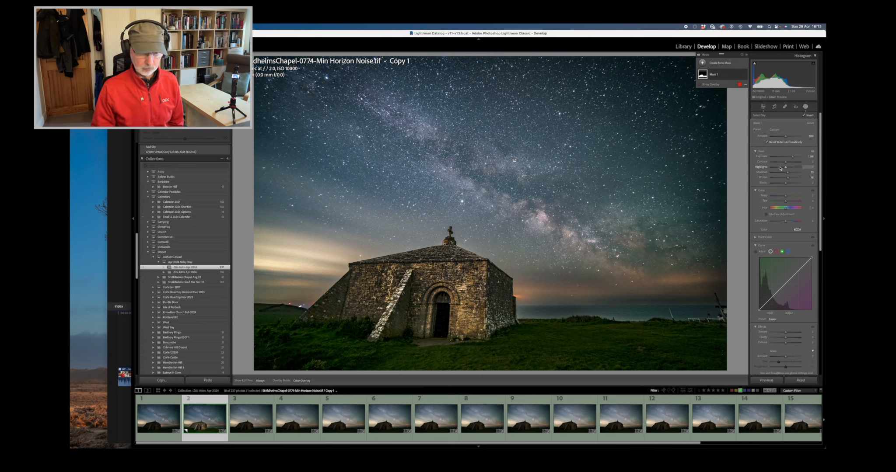
left_click(781, 167)
left_click_drag(778, 168, 774, 168)
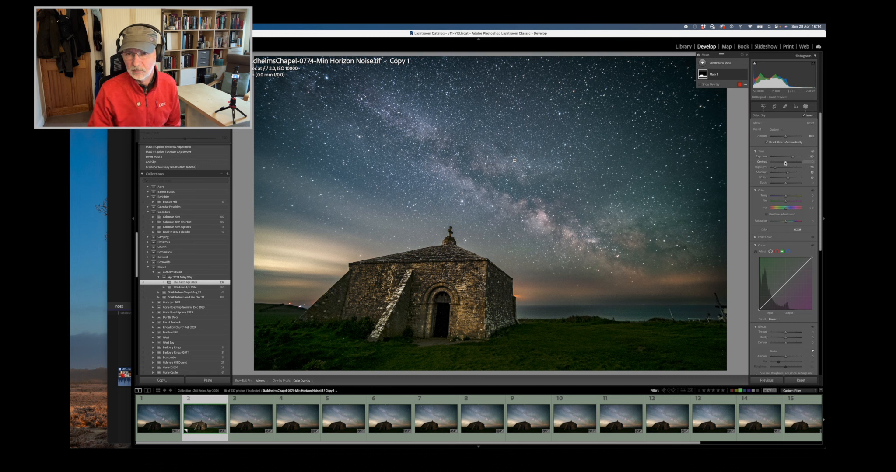
Fine-tune the foreground mask's tone by increasing the exposure and shadows slightly and lowering the whites.
left_click_drag(791, 158, 792, 159)
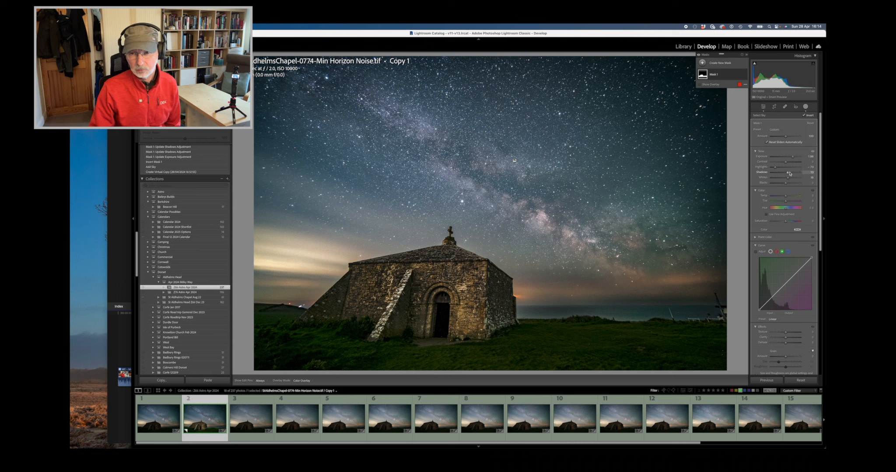
left_click(790, 174)
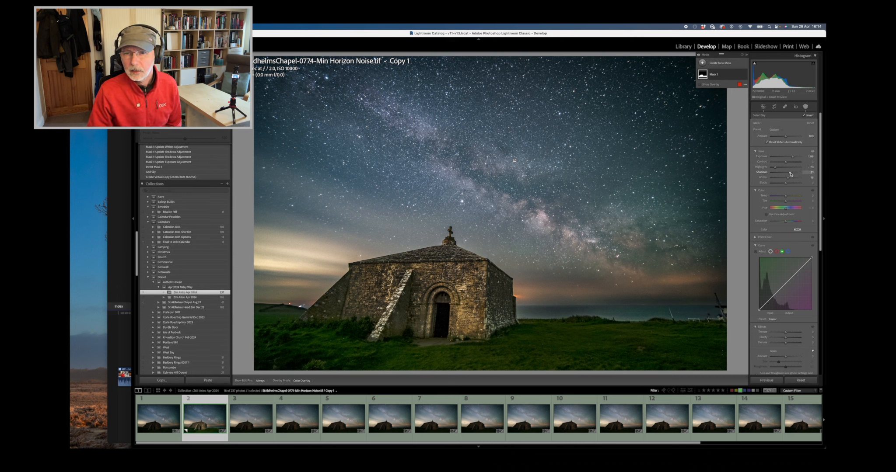
left_click(790, 174)
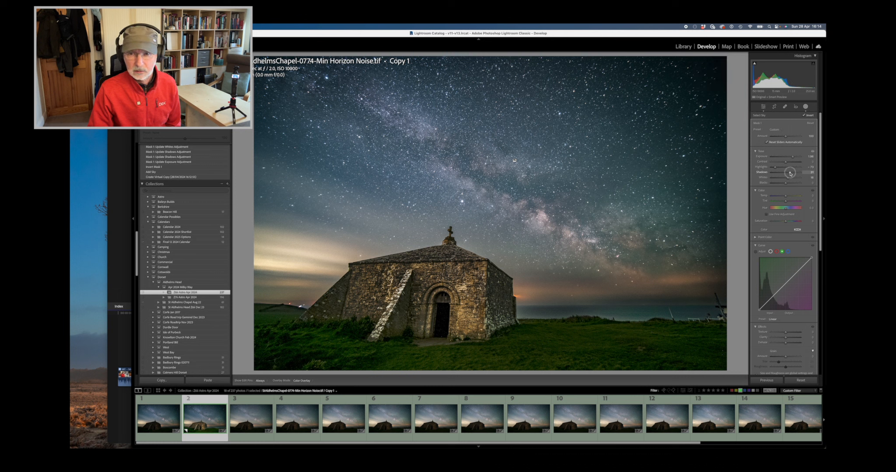
mouse_move(791, 173)
left_mouse_down()
mouse_move(775, 180)
mouse_move(792, 159)
left_mouse_up()
left_click(788, 178)
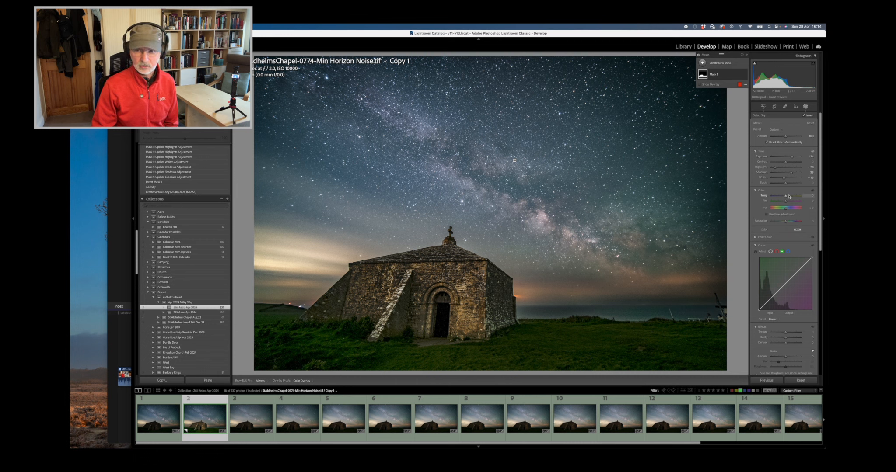
Cool the foreground mask's colour temperature slightly and reset its tint to the default.
left_click_drag(786, 197, 782, 198)
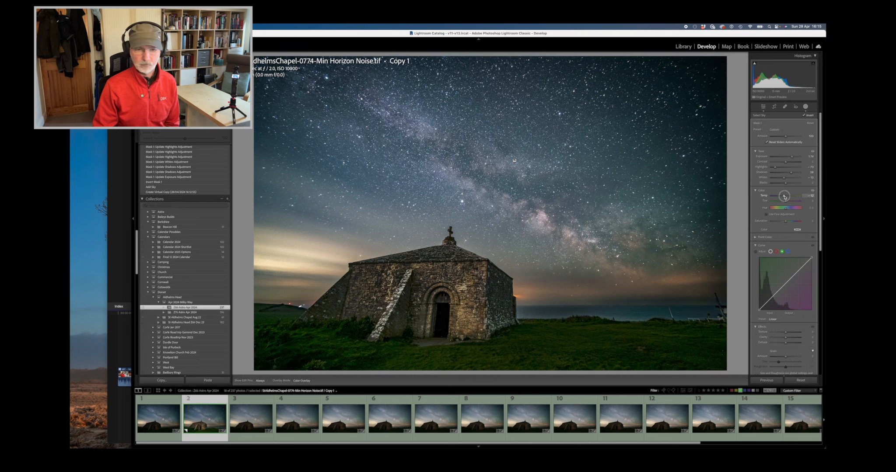
left_click_drag(785, 198, 785, 204)
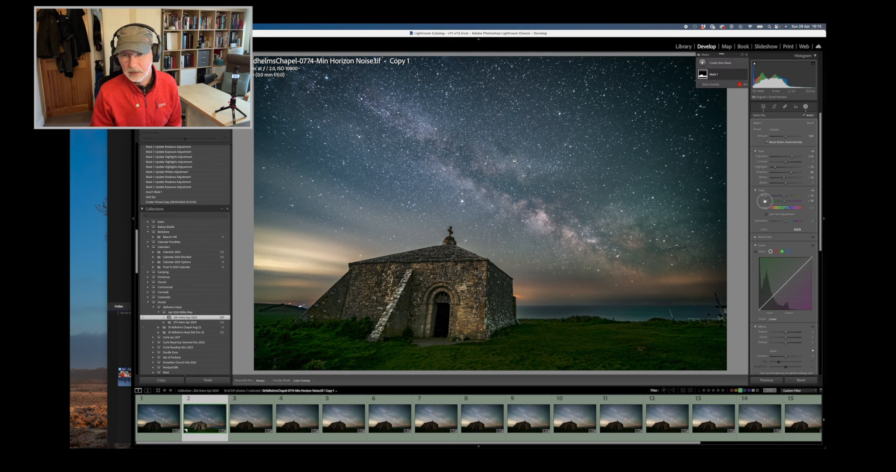
double_click(765, 202)
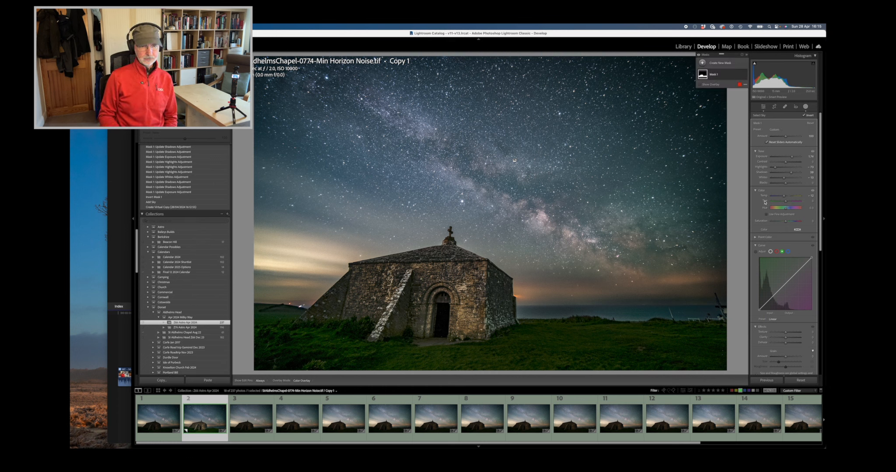
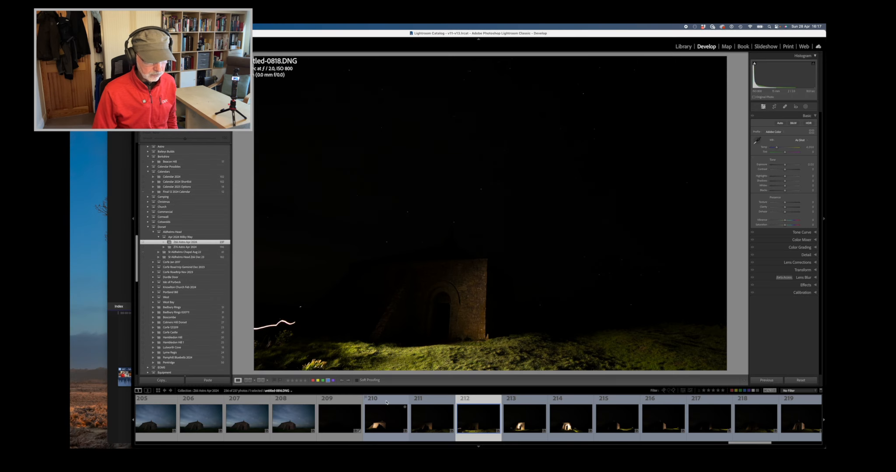
Show the collection as a grid and select the light-painted chapel frames 210 to 227.
left_click(383, 416)
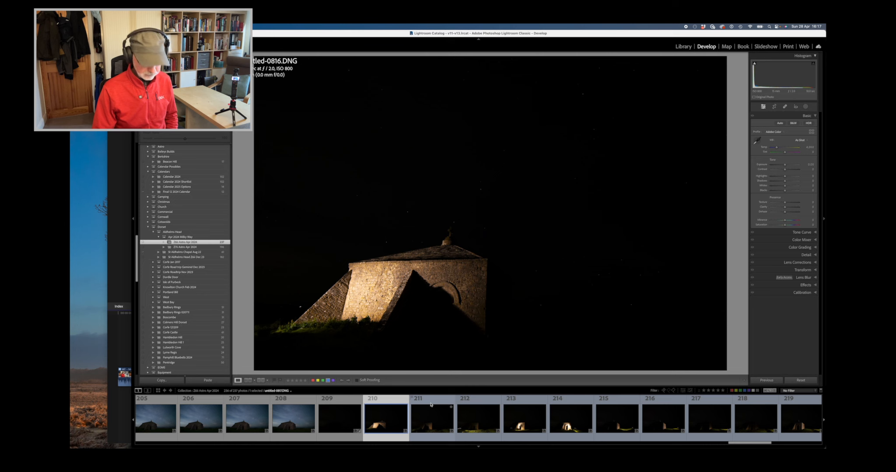
key("g")
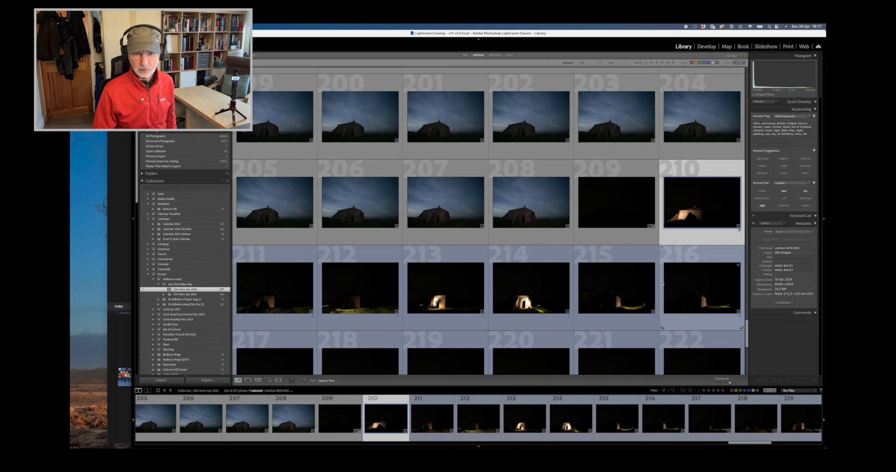
scroll(663, 283, "down", 5)
scroll(662, 283, "down", 3)
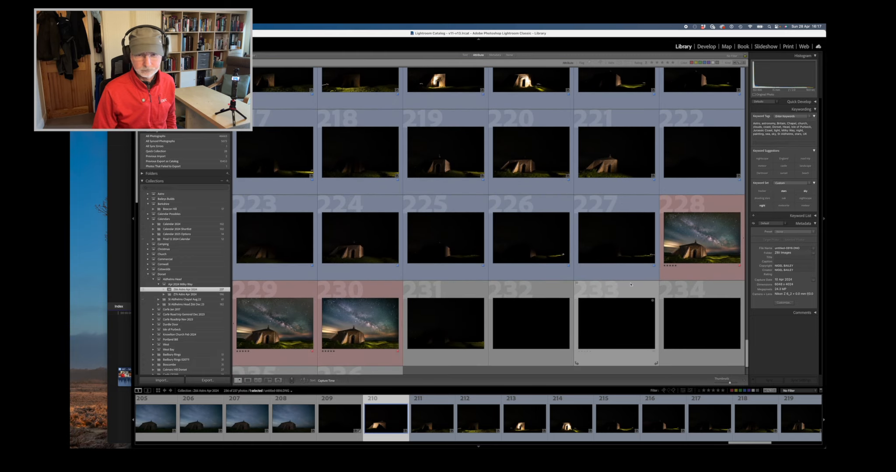
left_click(619, 274, "shift")
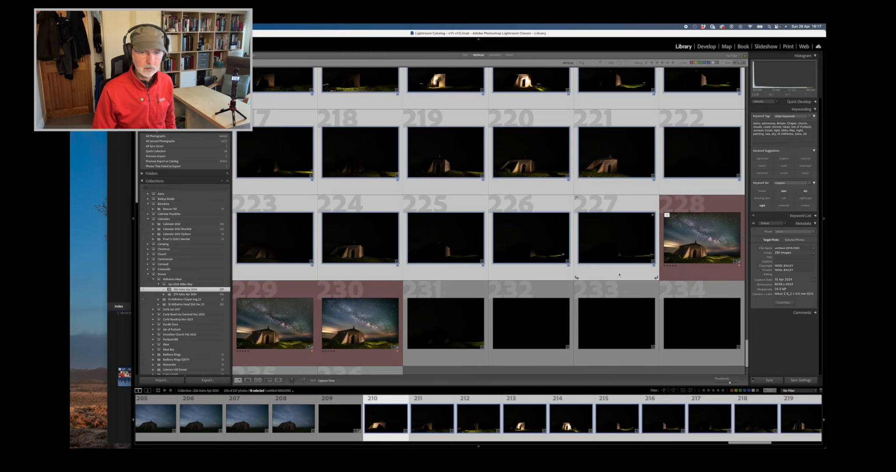
Select the stacked Min Horizon Noise TIFF together with light-painted frames 210 to 227 and open them as layers in Photoshop.
scroll(607, 259, "up", 10)
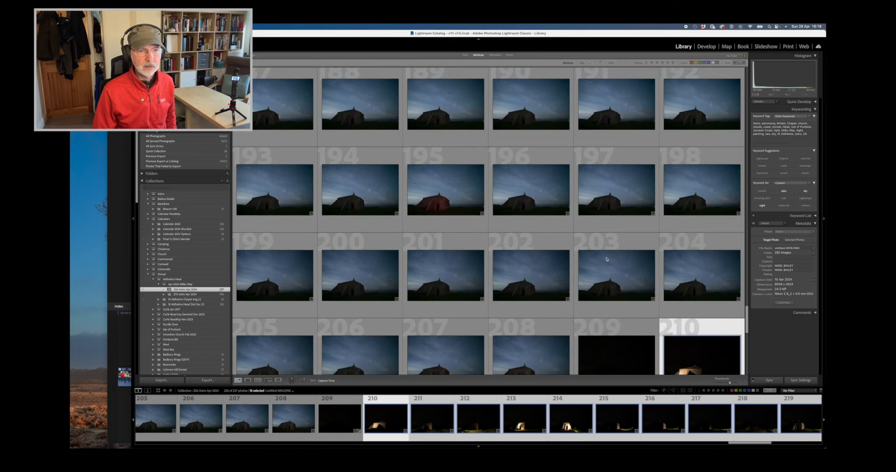
scroll(607, 260, "up", 12)
left_click(454, 206)
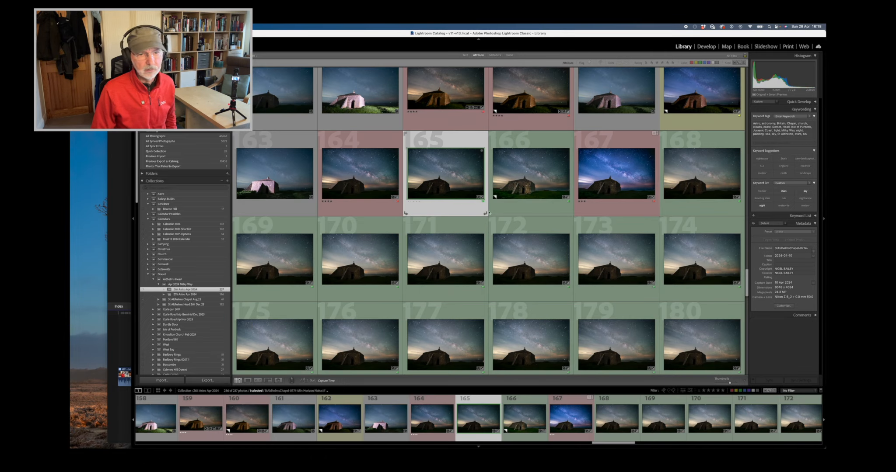
scroll(520, 249, "down", 3)
left_click(477, 304, "super")
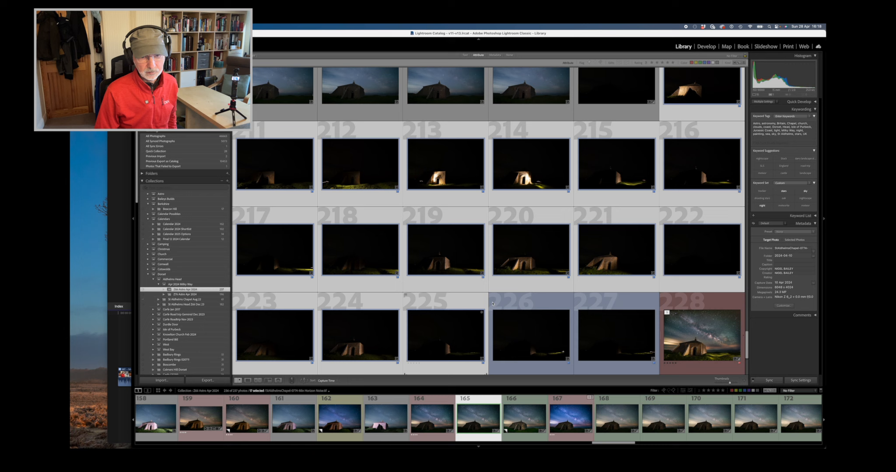
left_click(564, 304, "super")
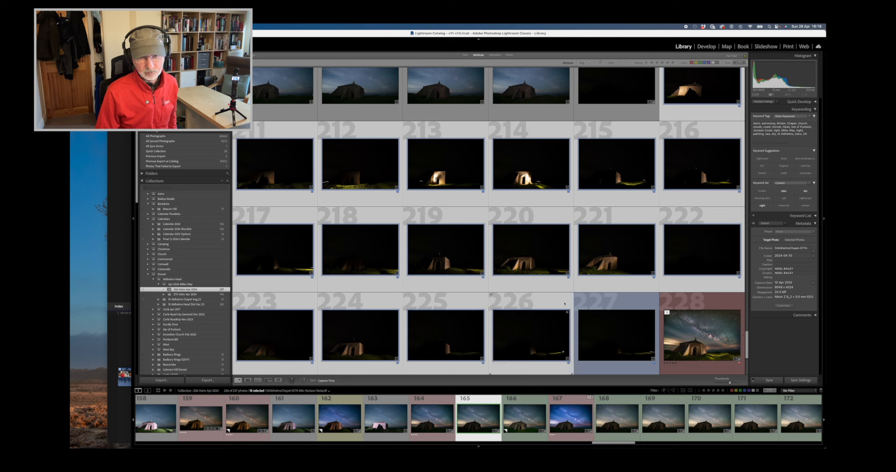
left_click(593, 301, "super")
right_click(593, 302)
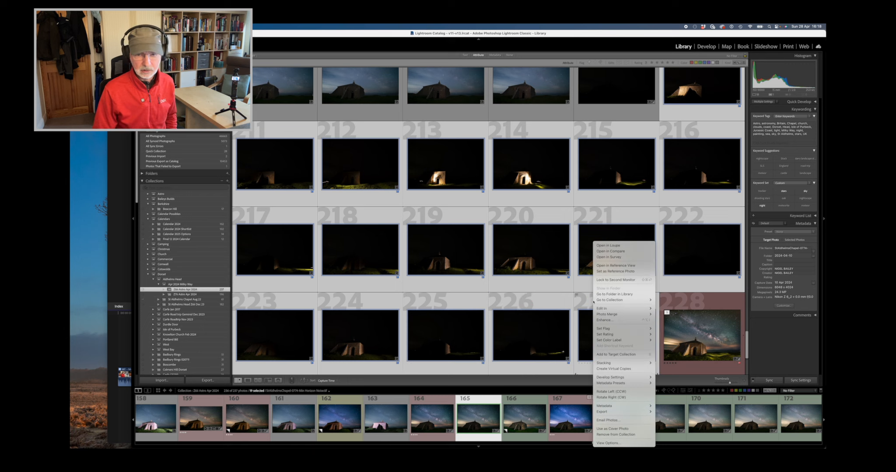
mouse_move(630, 309)
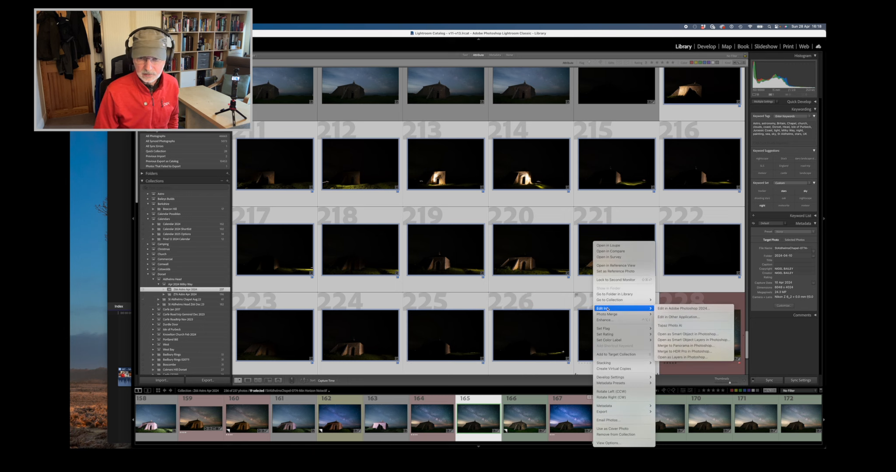
left_click(687, 357)
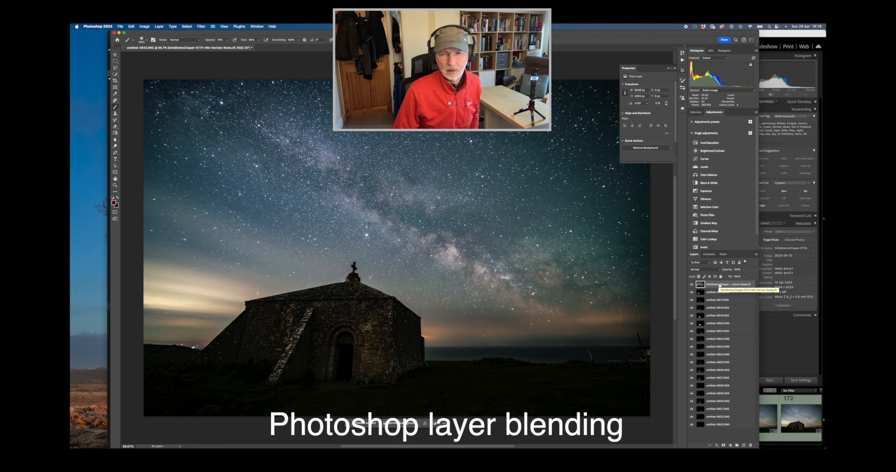
Duplicate the stacked Min Horizon Noise layer and move the copy to the bottom of the layer stack.
right_click(721, 285)
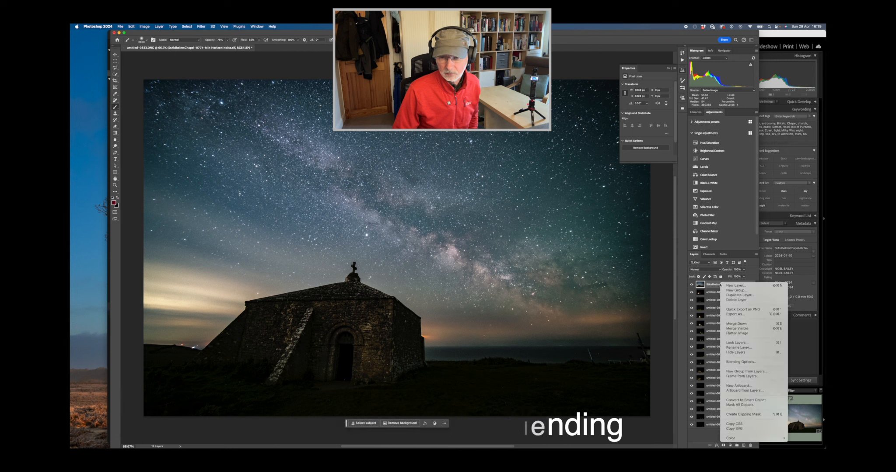
left_click(736, 296)
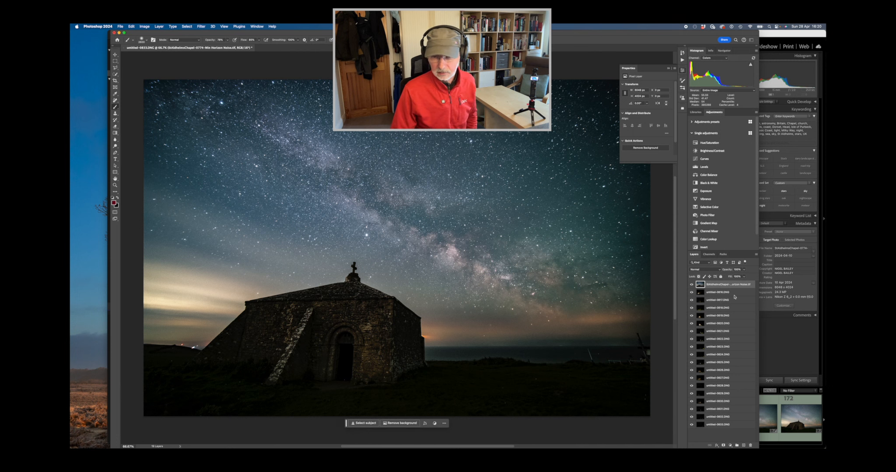
left_click(438, 191)
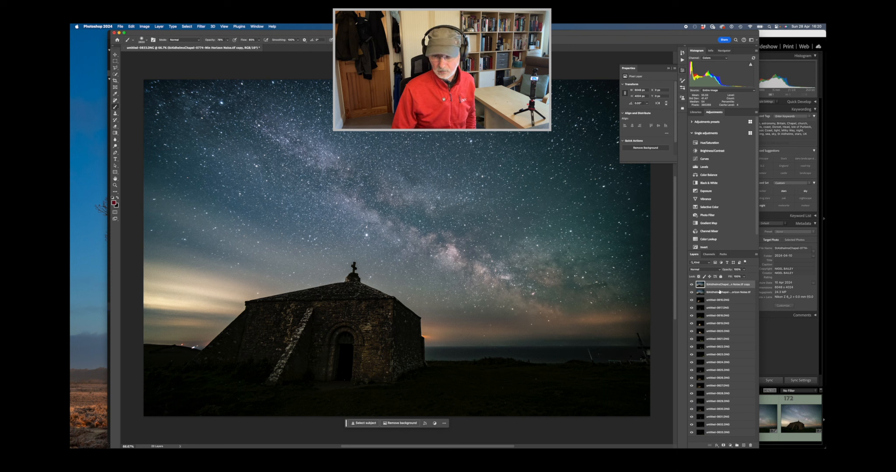
left_click_drag(715, 285, 723, 428)
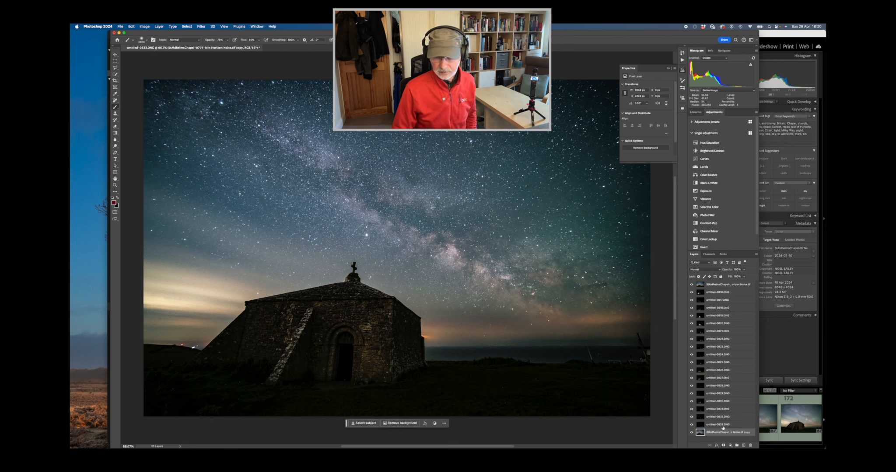
Select the sky on the topmost stacked layer and turn the selection into a layer mask.
left_click(715, 284)
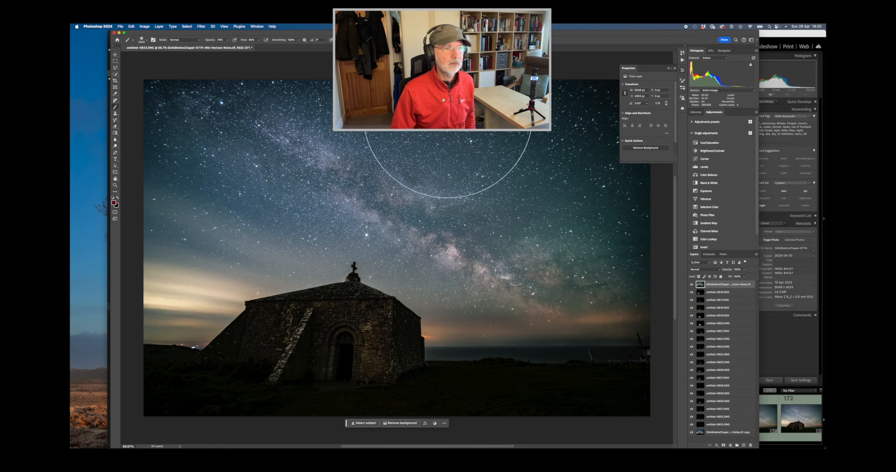
left_click(187, 27)
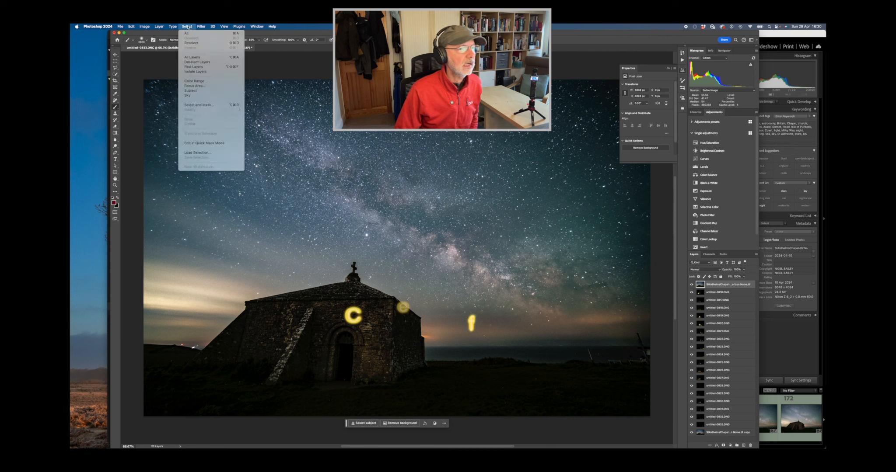
left_click(203, 96)
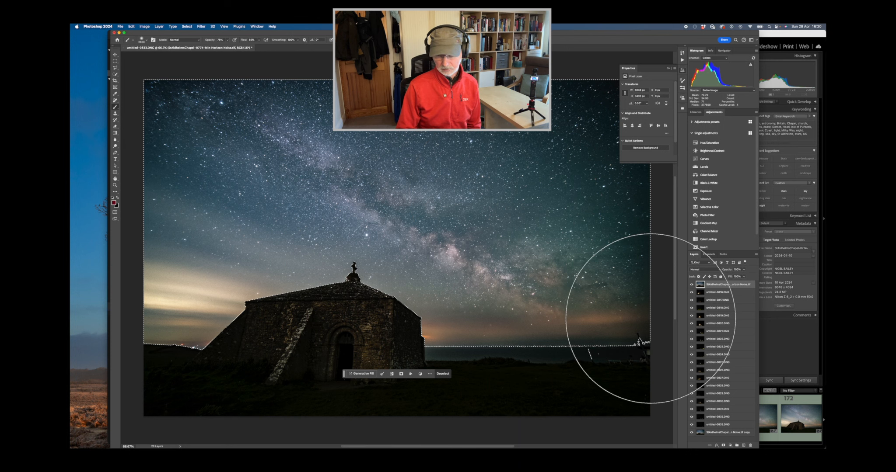
left_click(723, 445)
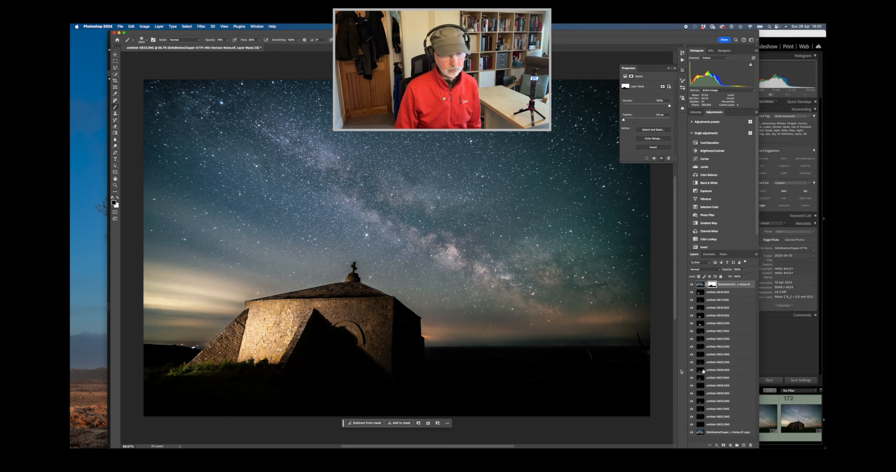
Isolate the masked sky layer to inspect its cutout and restore the visibility of the other layers.
left_click(691, 286, "alt")
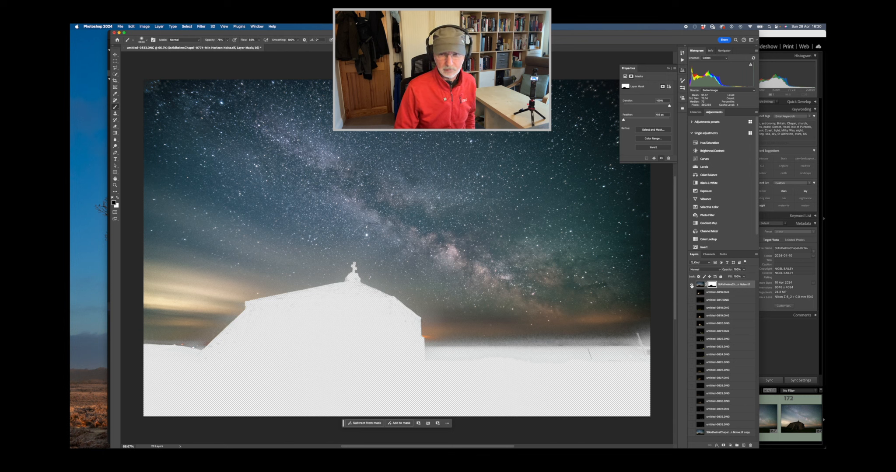
left_click(691, 286, "alt")
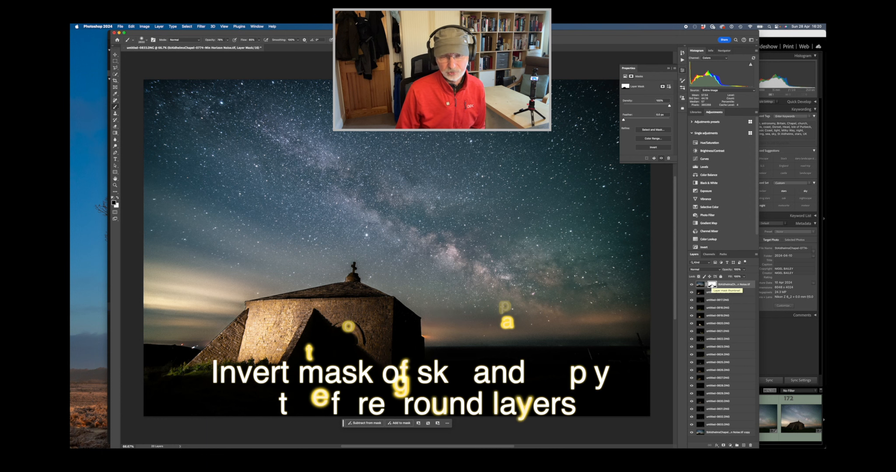
right_click(710, 284)
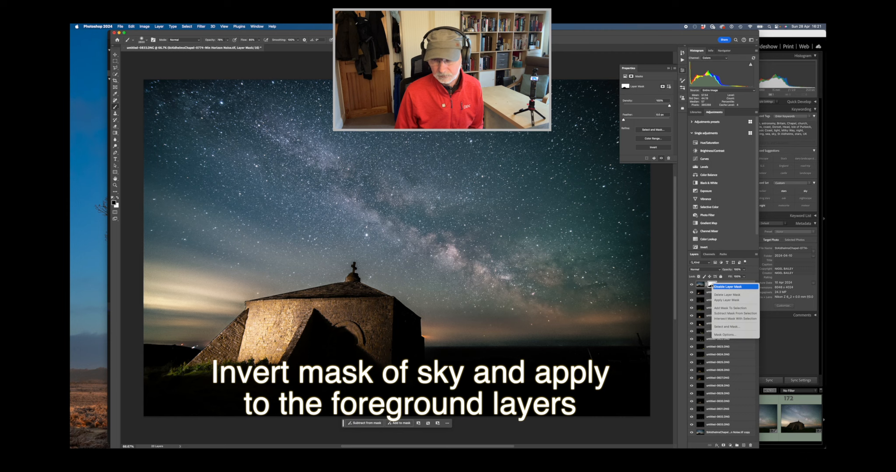
left_click(711, 285)
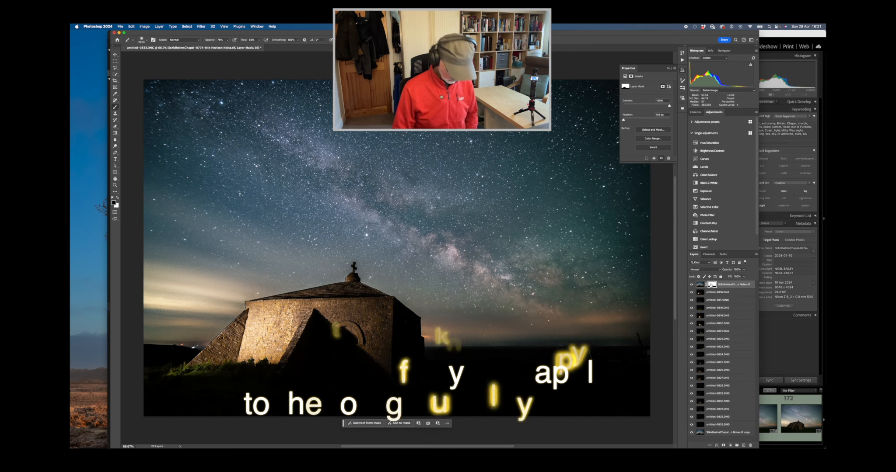
Invert the sky mask and move it onto the first light-painted layer, placing the stacked layer just above its copy in the stack.
key("super+i")
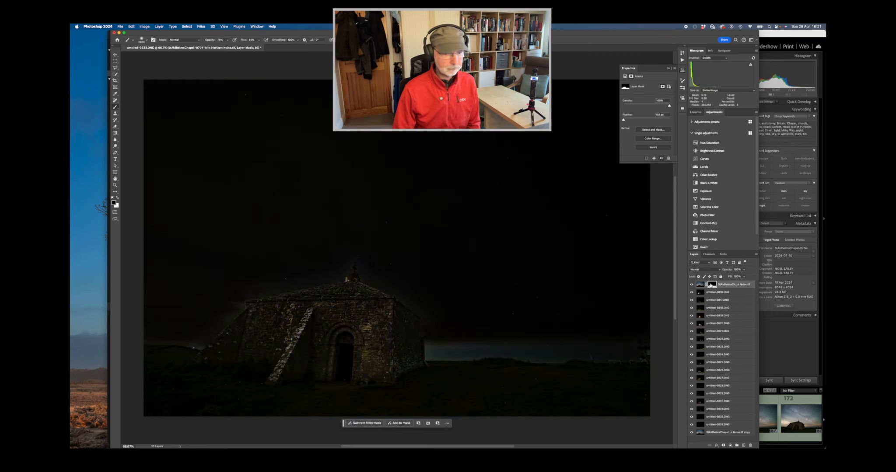
left_click_drag(712, 285, 713, 293)
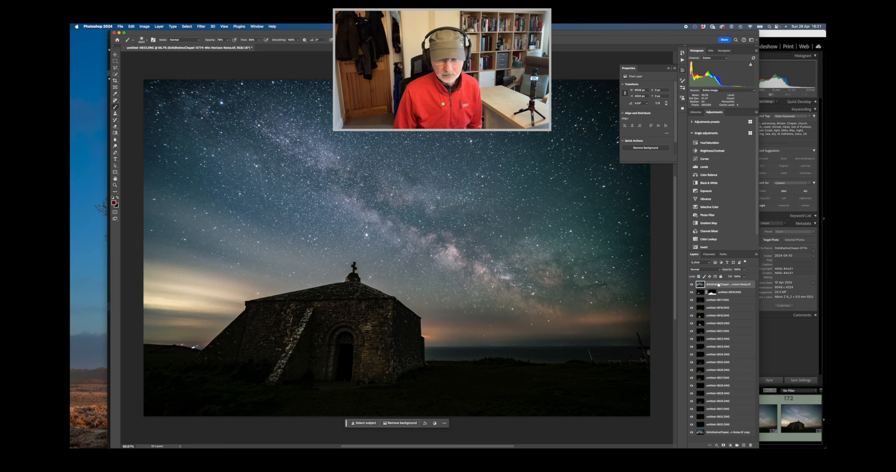
left_click_drag(710, 285, 708, 429)
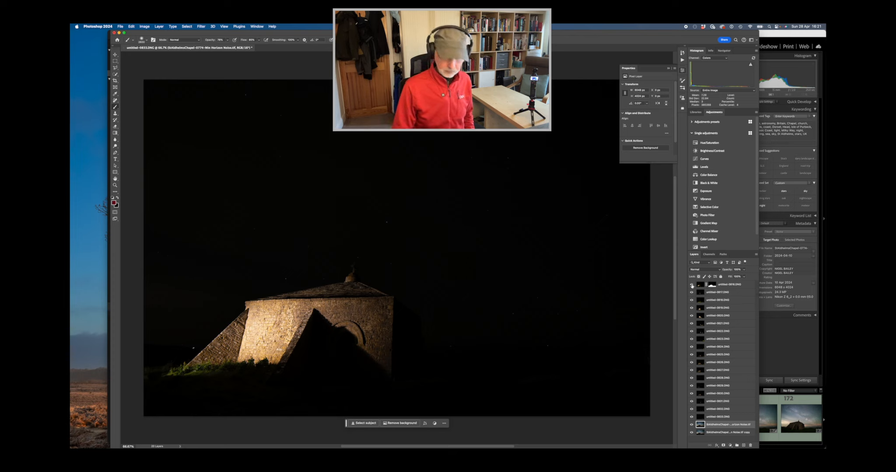
Inspect the masked foreground layer on its own, restore the other layers, and copy its mask to the remaining light-painted layers.
left_click(691, 286, "alt")
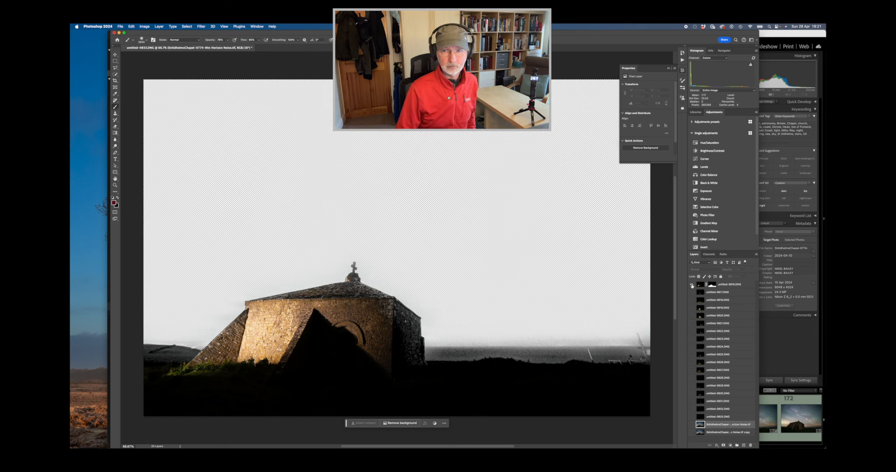
left_click(692, 285, "alt")
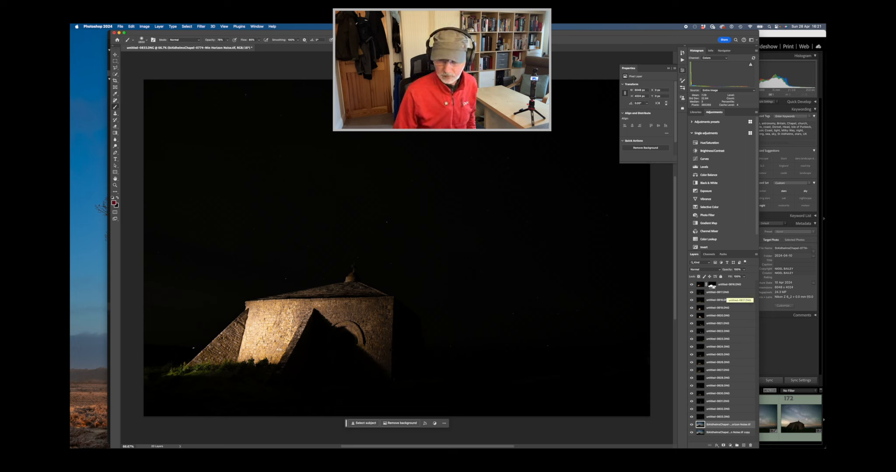
left_click_drag(712, 284, 712, 331)
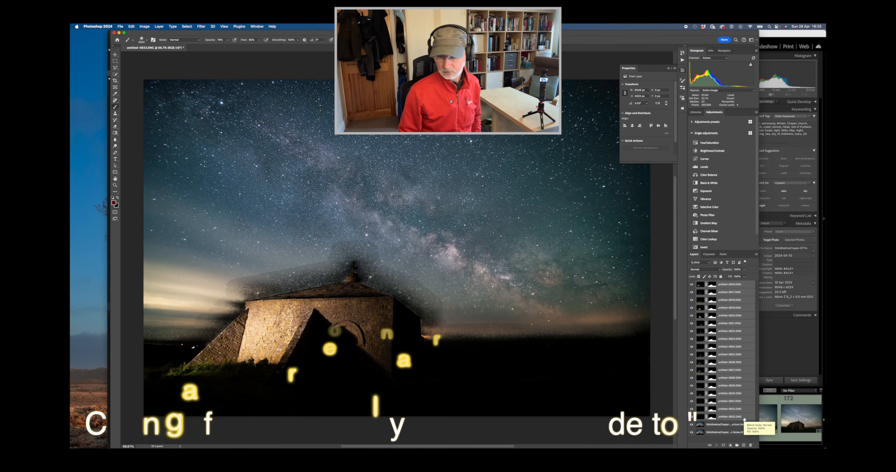
Set the blend mode of all the light-painted foreground layers to Lighten and hide them all.
left_click(720, 271)
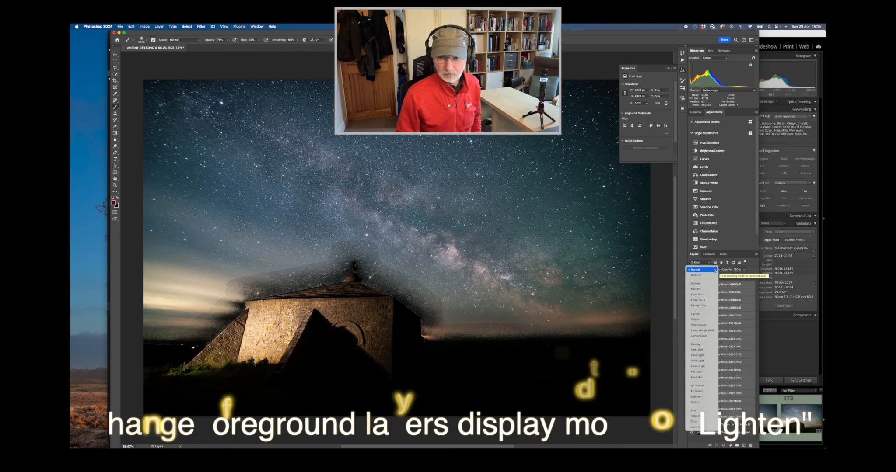
left_click(699, 314)
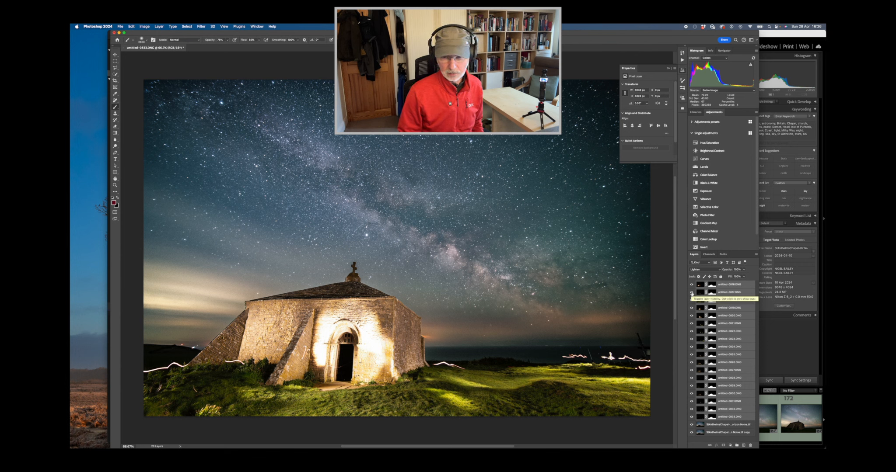
left_click_drag(692, 292, 693, 417)
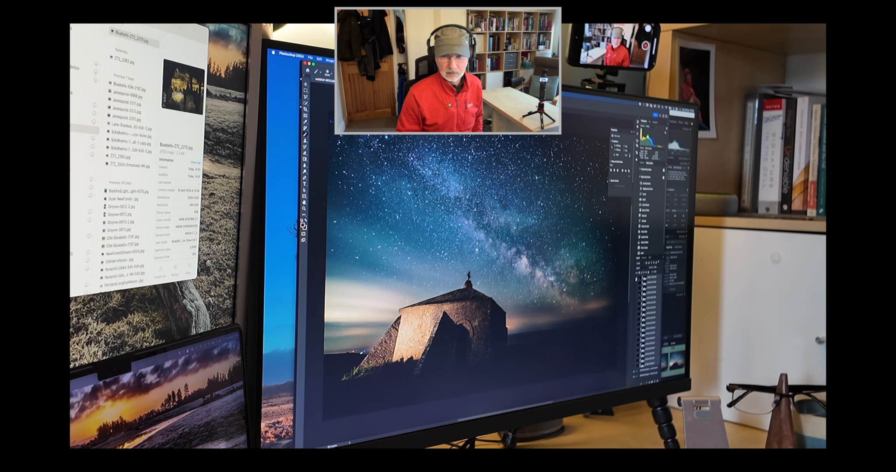
left_click(638, 278)
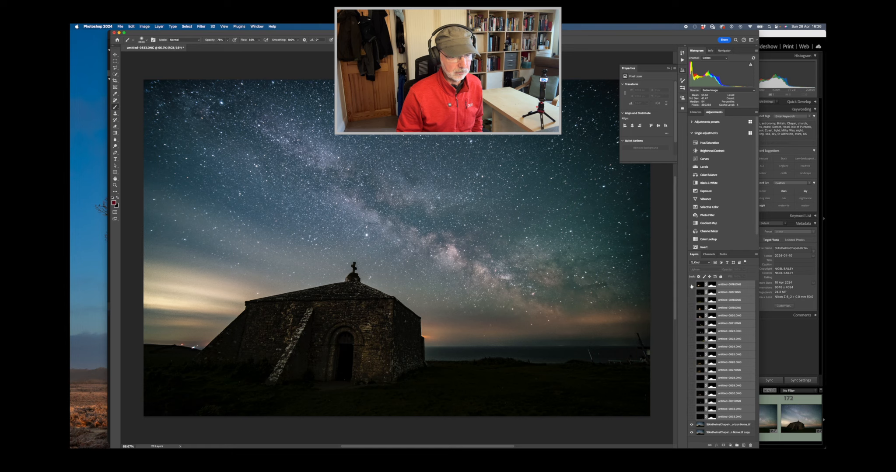
Show the topmost light-painted layer, target its mask and raise the opacity of the black brush.
left_click(691, 285)
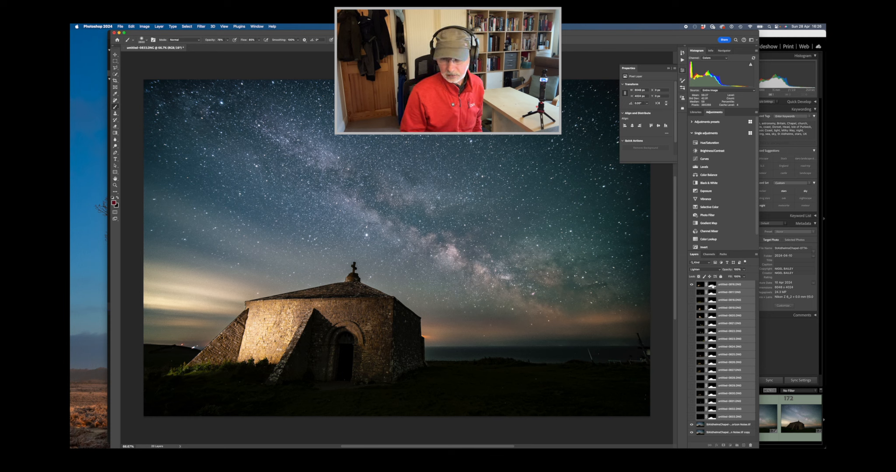
left_click(712, 285)
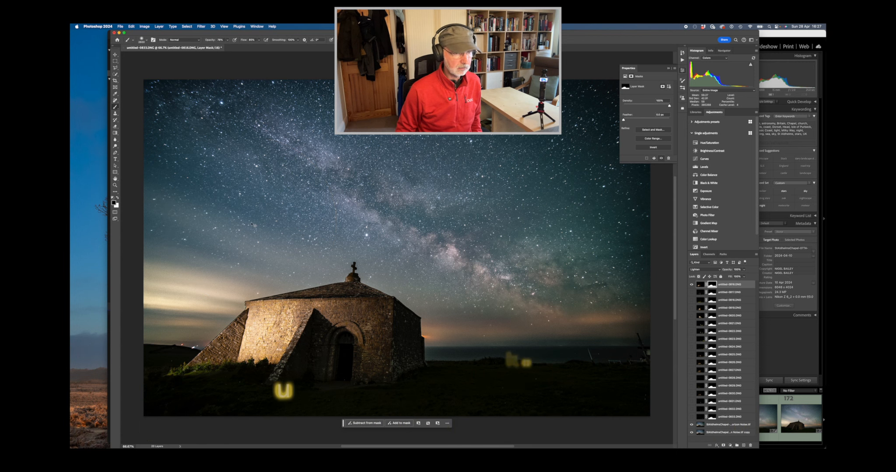
key("super+minus")
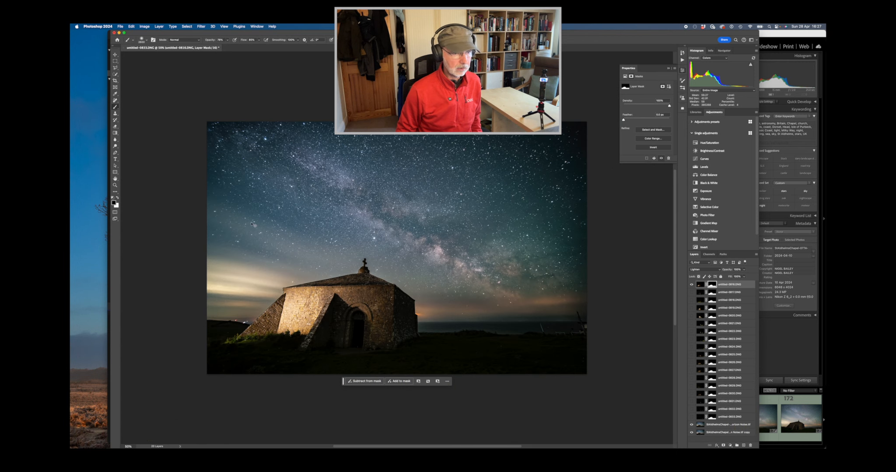
key("super+minus")
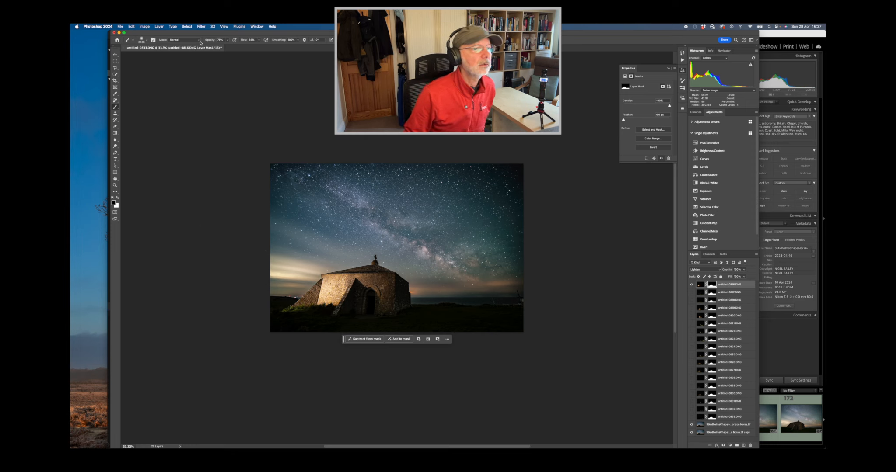
left_click(228, 40)
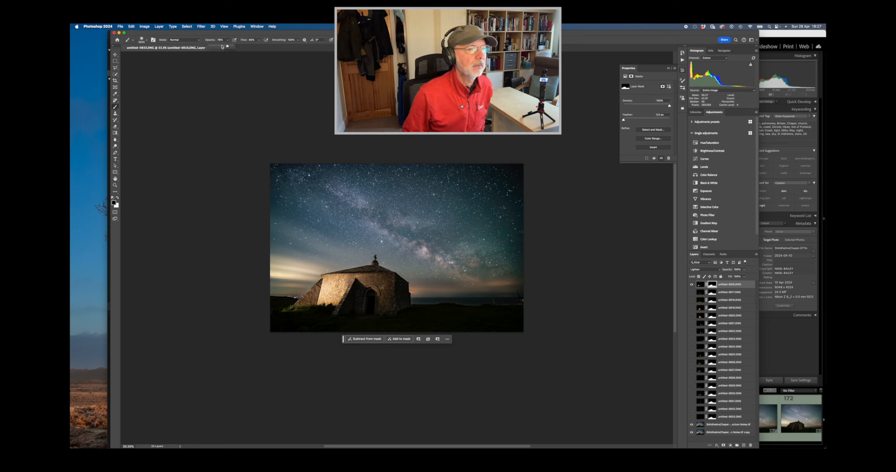
left_click_drag(227, 46, 252, 46)
left_click(259, 40)
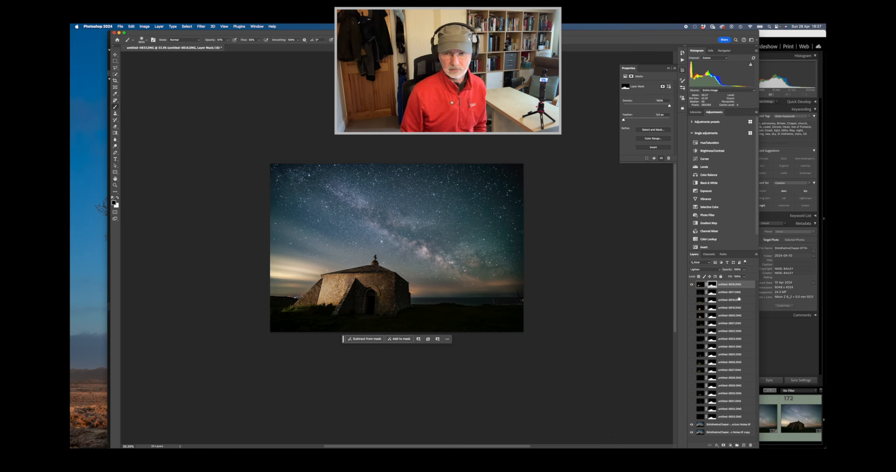
Show the second light-painted layer, comparing the image with and without it, and show the third one as well.
left_click(692, 293)
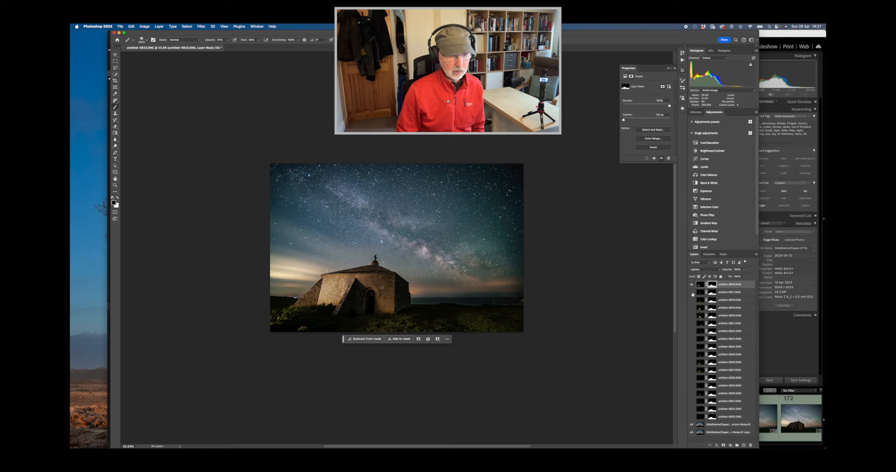
left_click(692, 293)
left_click(692, 294)
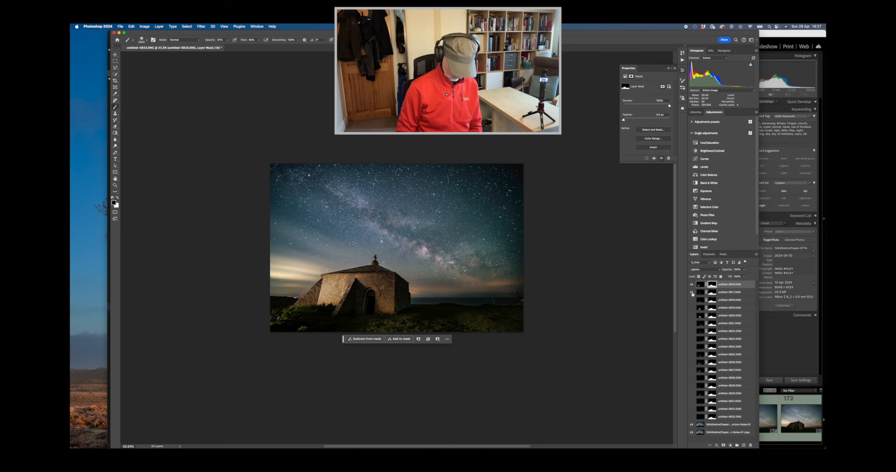
key("super+equal")
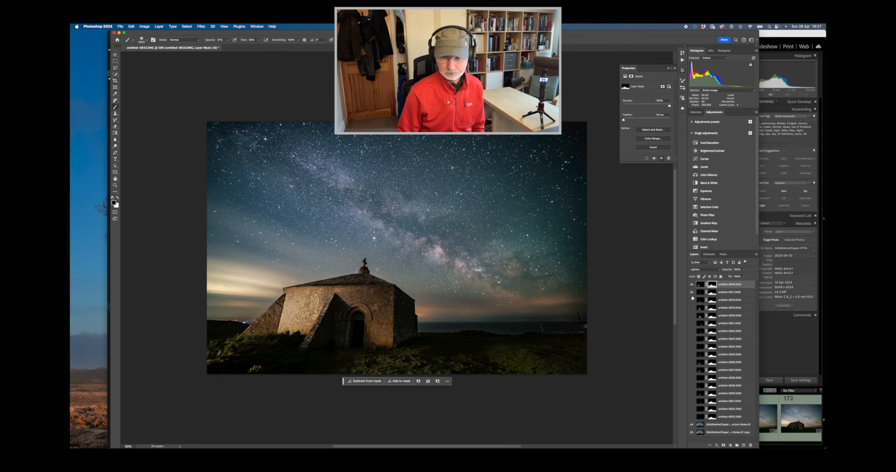
left_click(692, 301)
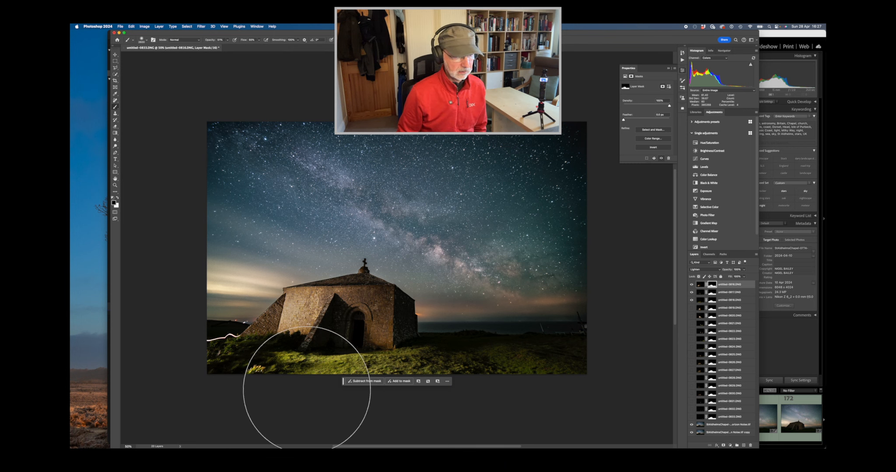
Paint black on the third light-painted layer's mask with a large brush to tone down the lit grass in the foreground.
left_click(712, 301)
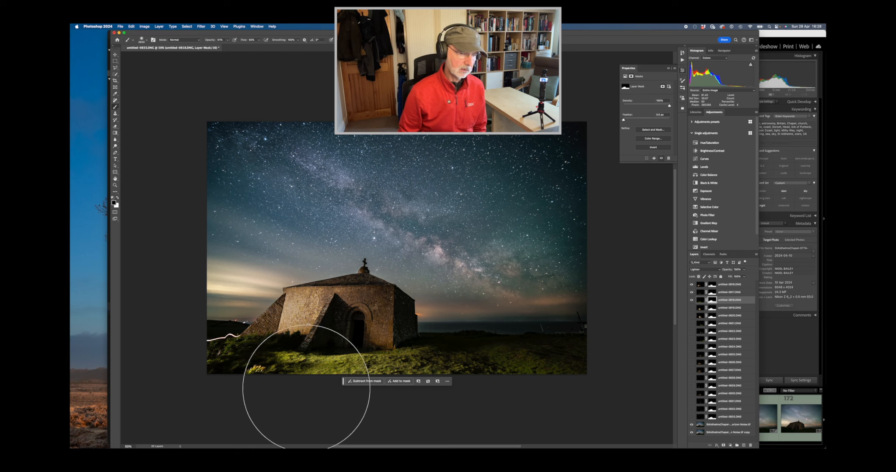
left_click(299, 383)
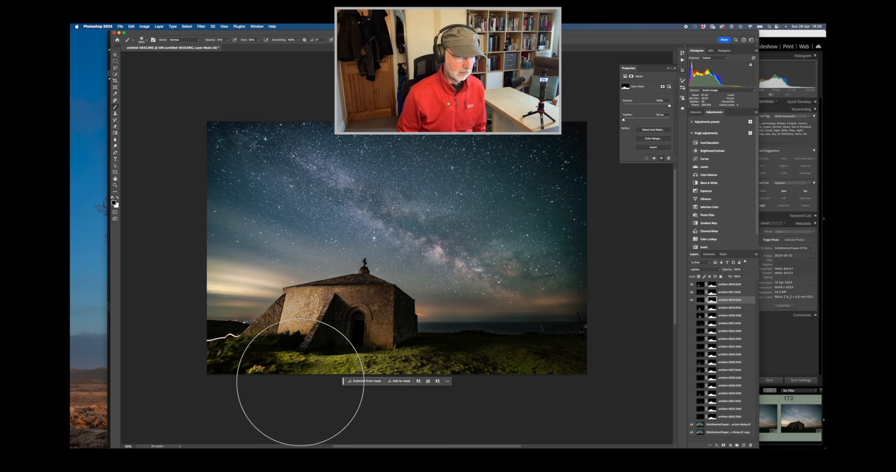
left_click(303, 376)
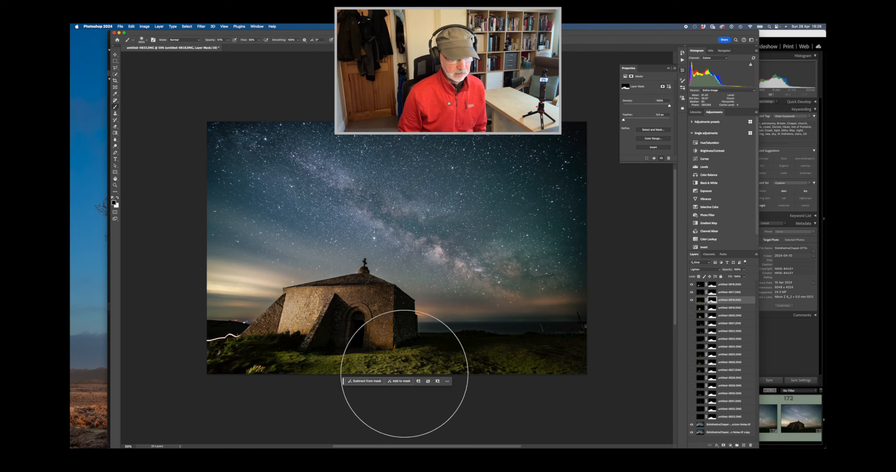
left_click(412, 377)
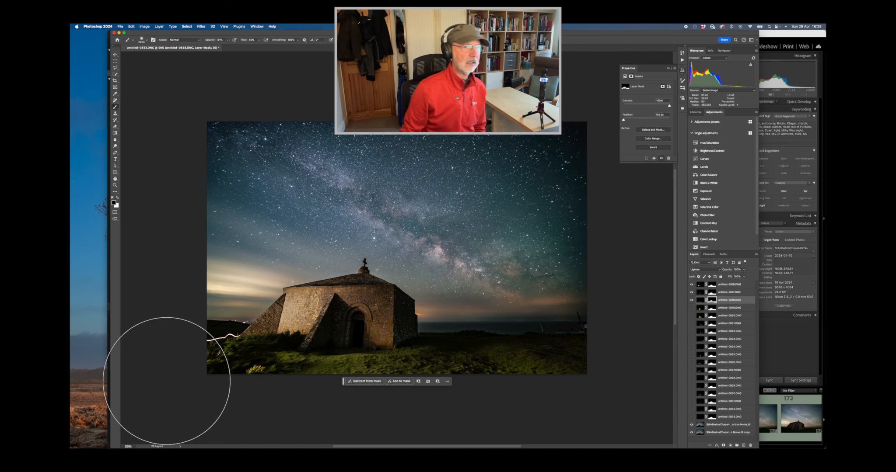
Mask out the white torch trail beside the chapel on the third light-painted layer, using a small brush at 100% opacity and 100% flow.
left_click(147, 41)
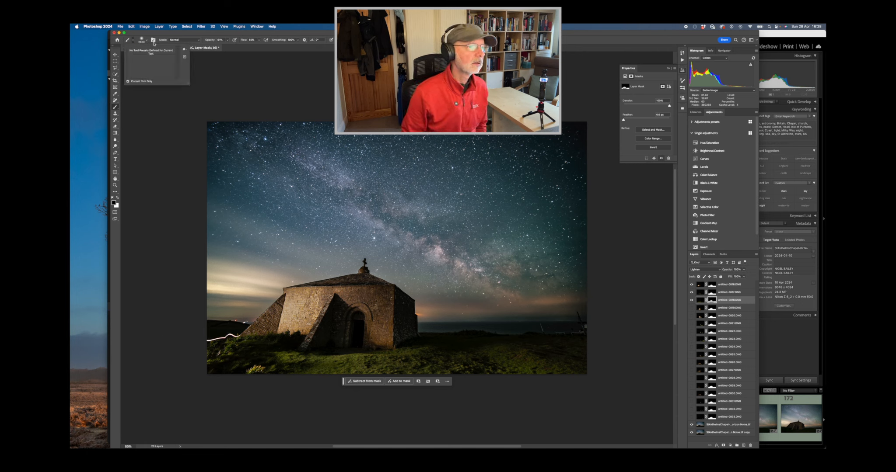
left_click(227, 40)
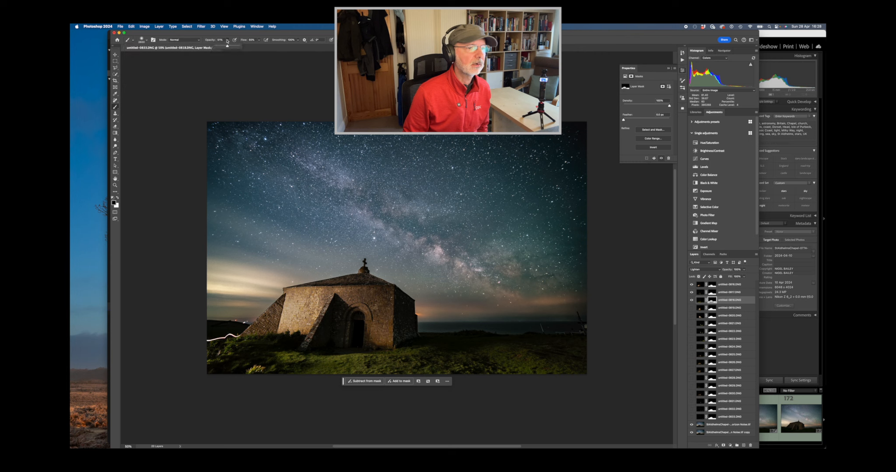
left_click_drag(227, 45, 315, 48)
left_click(259, 40)
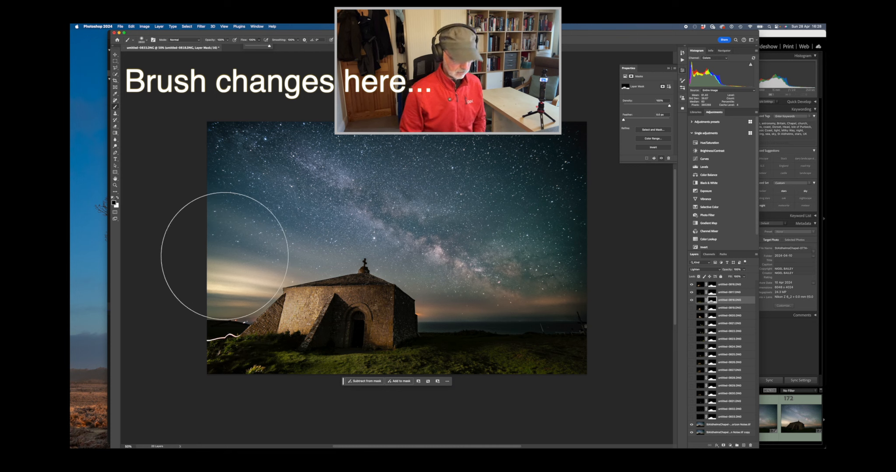
key("bracketleft")
key("bracketleft")
key("bracketleft")
key("bracketleft")
key("bracketleft")
key("bracketleft")
key("bracketleft")
key("bracketleft")
key("bracketleft")
key("bracketleft")
key("bracketleft")
key("bracketleft")
key("bracketleft")
key("bracketleft")
key("bracketleft")
key("bracketleft")
key("bracketleft")
key("bracketleft")
key("bracketleft")
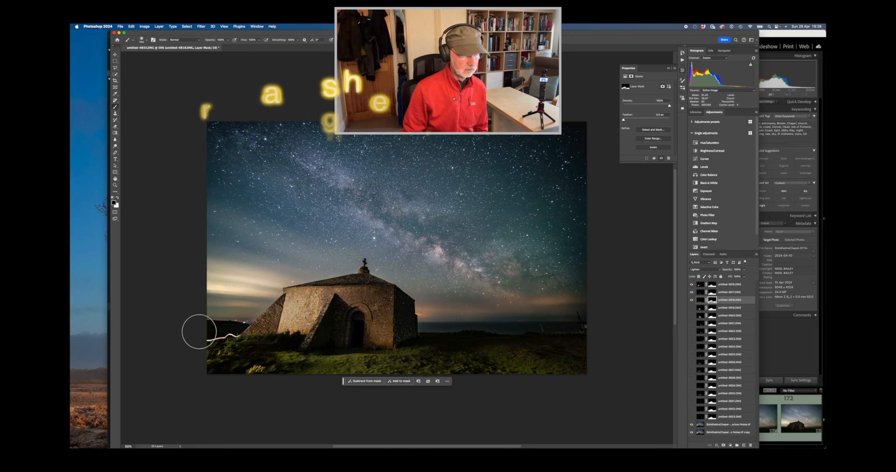
key("bracketleft")
key("bracketleft")
key("bracketleft")
key("bracketleft")
key("bracketleft")
key("bracketleft")
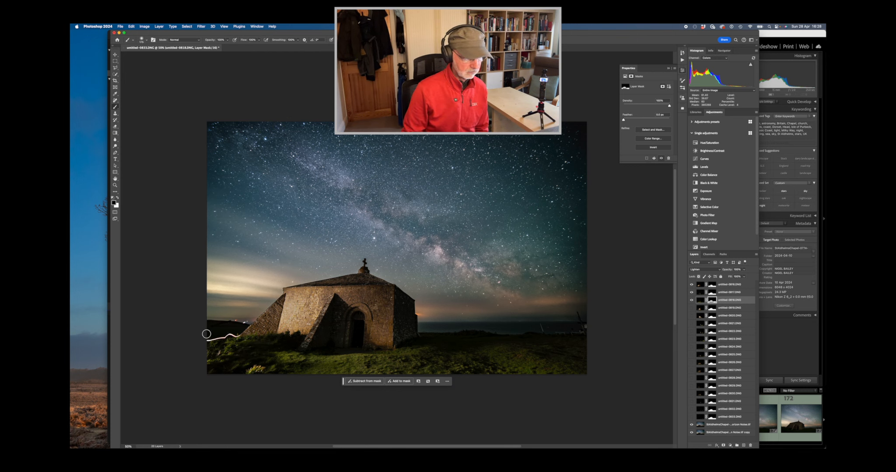
left_click_drag(205, 341, 243, 333)
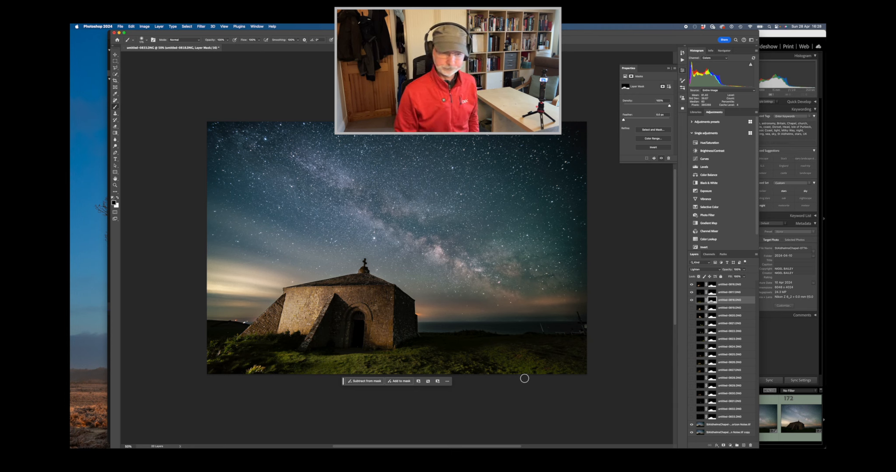
Show the fourth light-painted layer, comparing the image with and without it, and target its mask with lower brush opacity and flow.
left_click(691, 308)
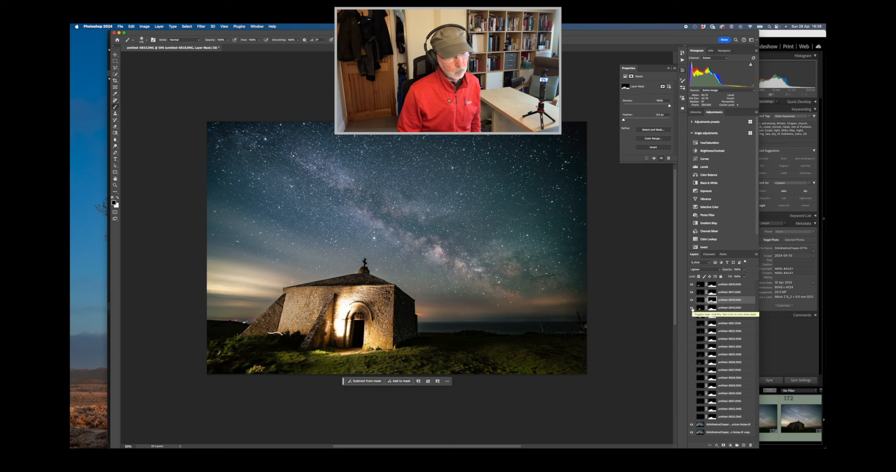
left_click(691, 308)
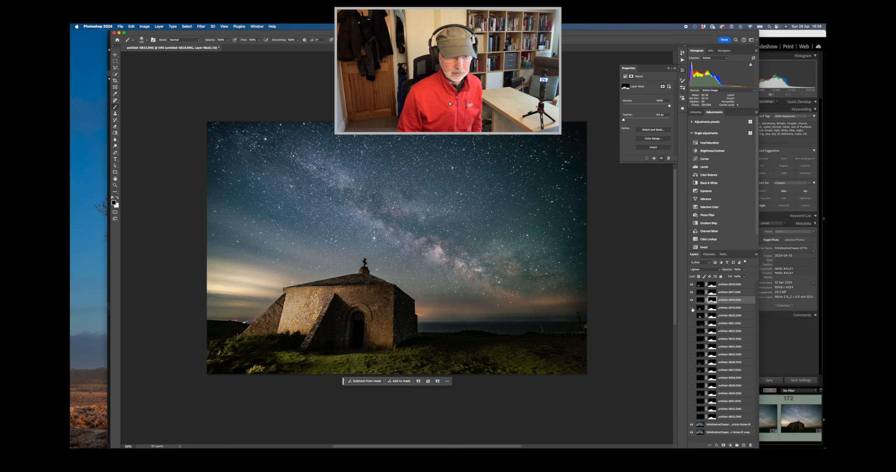
left_click(692, 308)
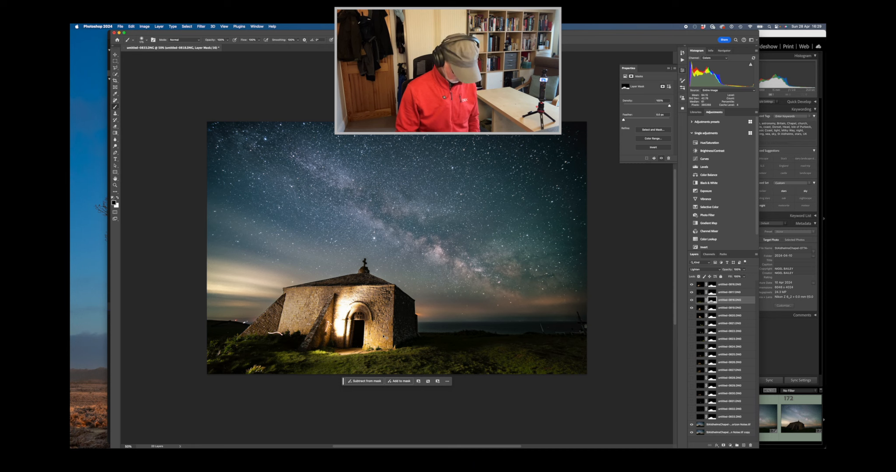
left_click(712, 308)
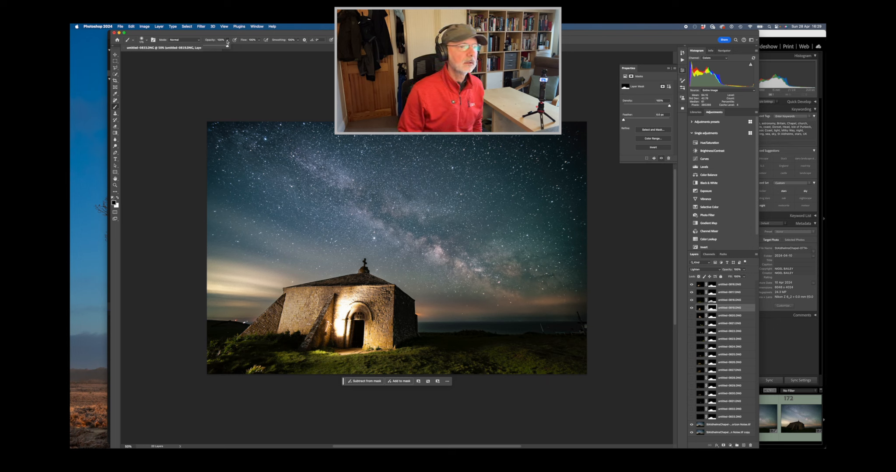
left_click(259, 41)
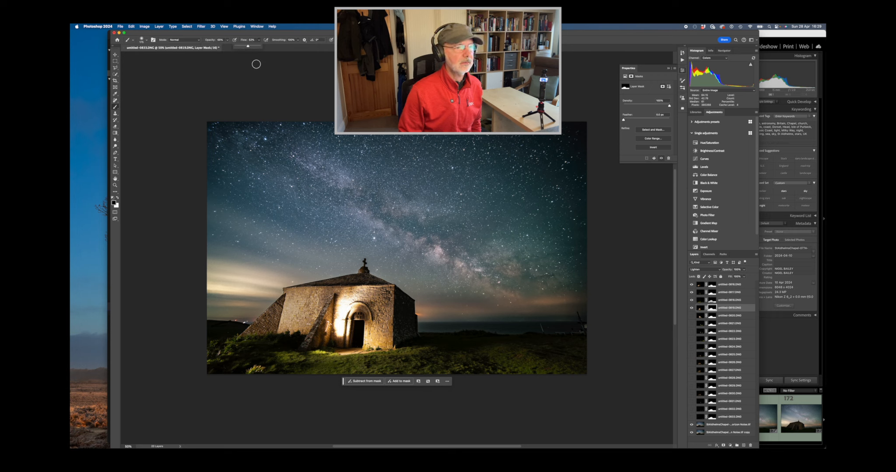
Paint black on the fourth light-painted layer's mask with a much larger brush to tone down the bright wall around the chapel doorway.
key("bracketright")
key("bracketright")
key("bracketright")
key("bracketright")
key("bracketright")
key("bracketright")
key("bracketright")
key("bracketright")
key("bracketright")
key("bracketright")
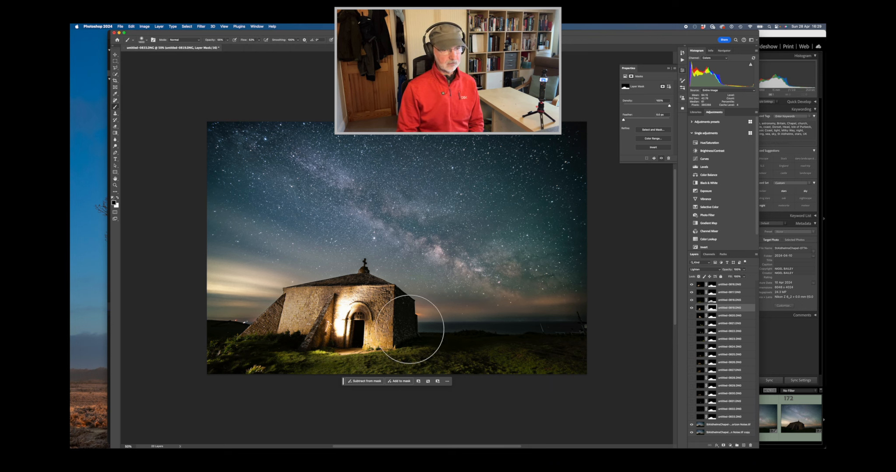
left_click(348, 313)
left_click(348, 317)
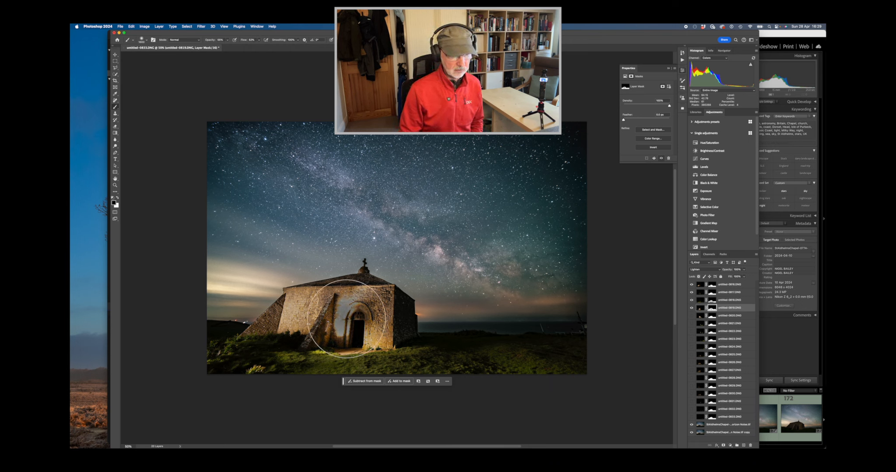
left_click(355, 321)
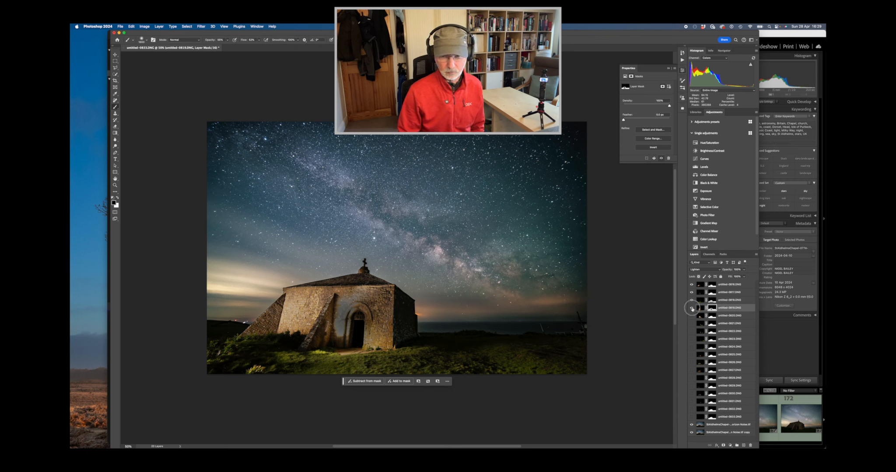
Hide the fourth light-painted layer, show the fifth one instead and target its mask.
left_click(691, 308)
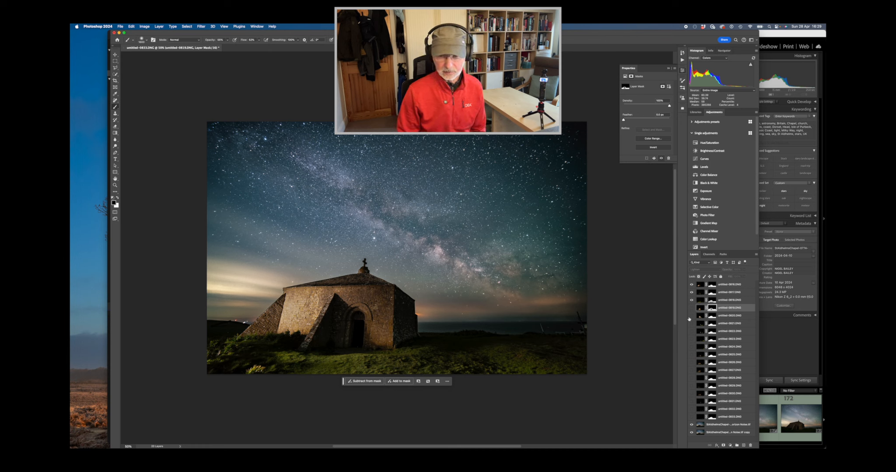
left_click(692, 316)
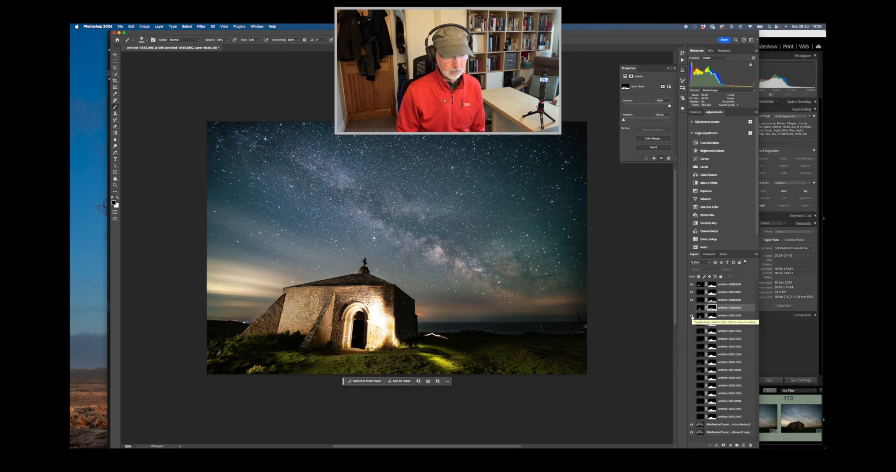
right_click(691, 317)
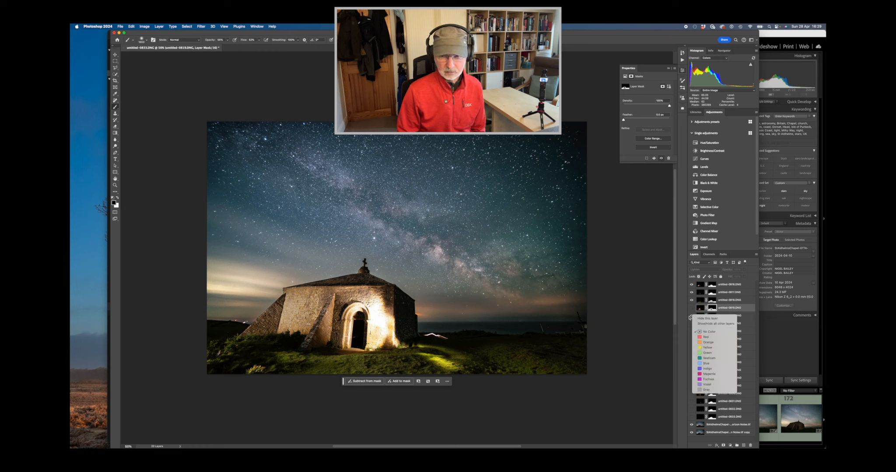
left_click(689, 318)
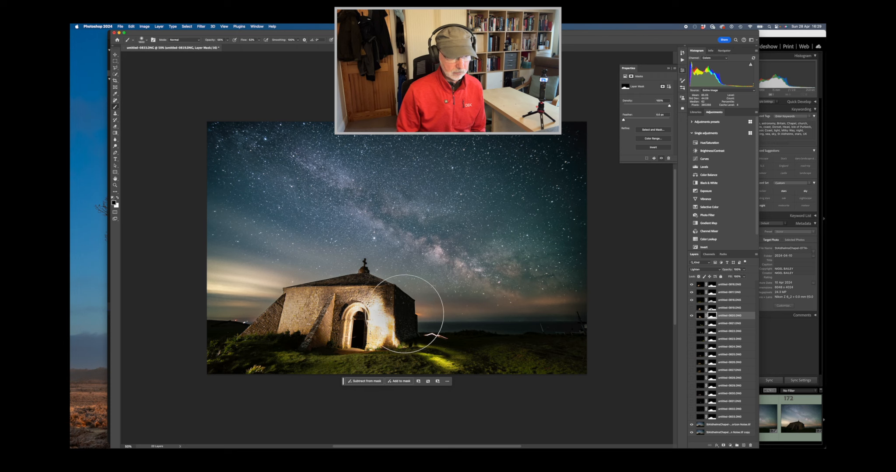
Tone down the bright chapel walls on the fifth light-painted layer's mask with black, reducing the brush size and raising its opacity to 100%.
mouse_move(394, 306)
left_mouse_down()
mouse_move(391, 318)
mouse_move(402, 321)
mouse_move(391, 316)
left_mouse_up()
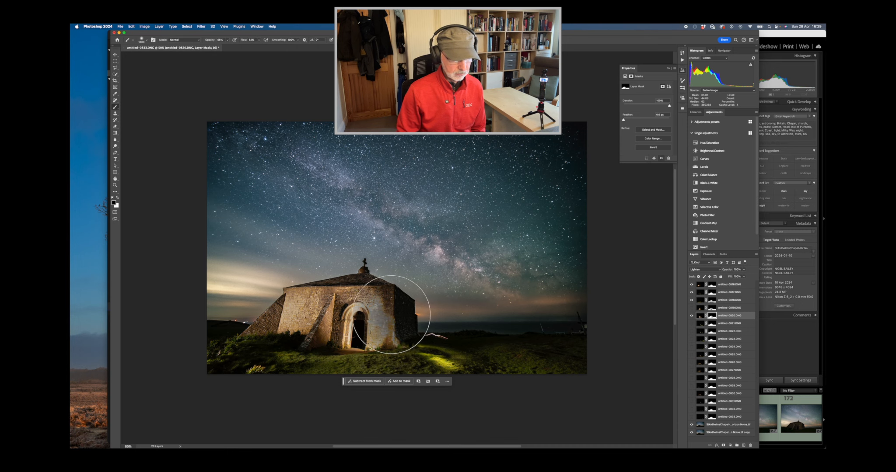
key("bracketleft")
key("bracketleft")
key("bracketleft")
key("bracketleft")
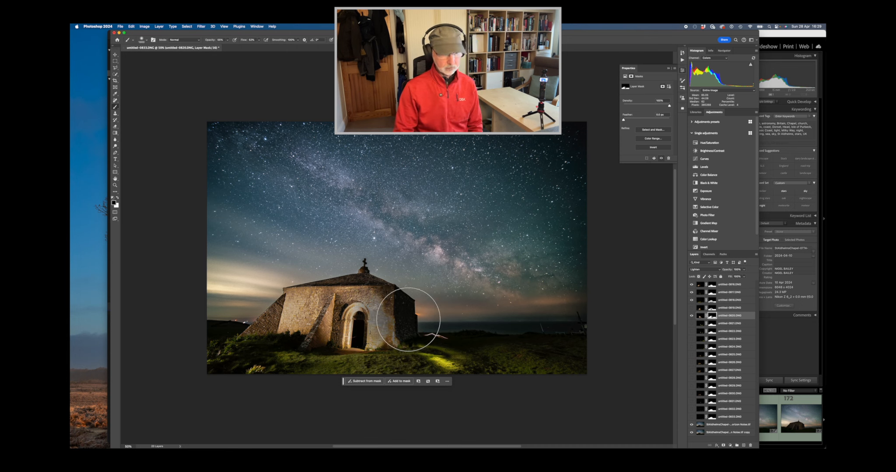
key("bracketleft")
key("bracketleft")
key("bracketleft")
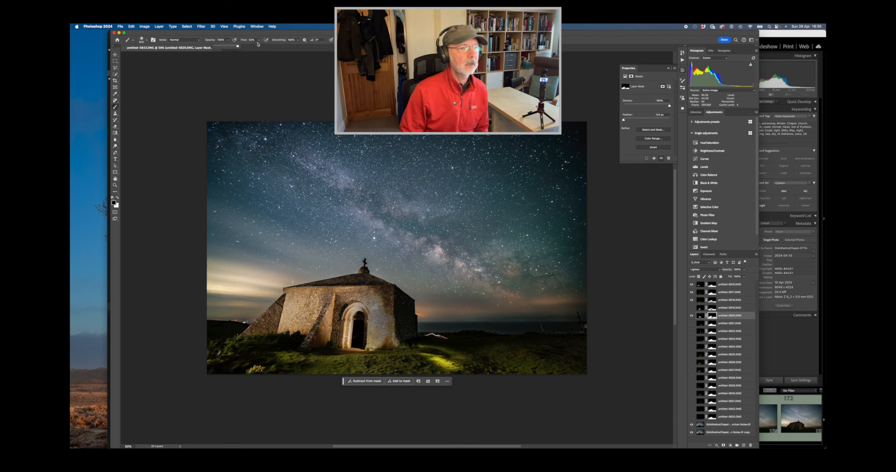
mouse_move(394, 317)
left_mouse_down()
mouse_move(375, 329)
mouse_move(385, 309)
left_mouse_up()
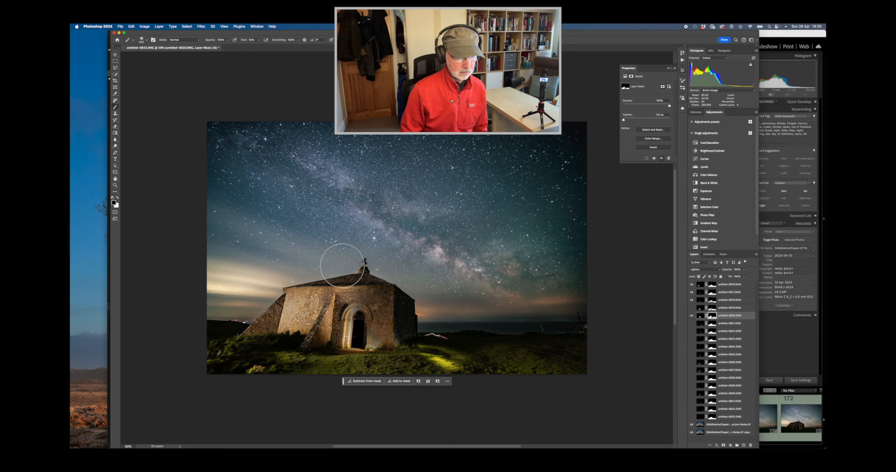
mouse_move(353, 278)
left_mouse_down()
mouse_move(375, 300)
mouse_move(370, 316)
mouse_move(396, 323)
mouse_move(376, 313)
mouse_move(399, 309)
mouse_move(357, 289)
mouse_move(340, 292)
mouse_move(377, 307)
mouse_move(335, 300)
left_mouse_up()
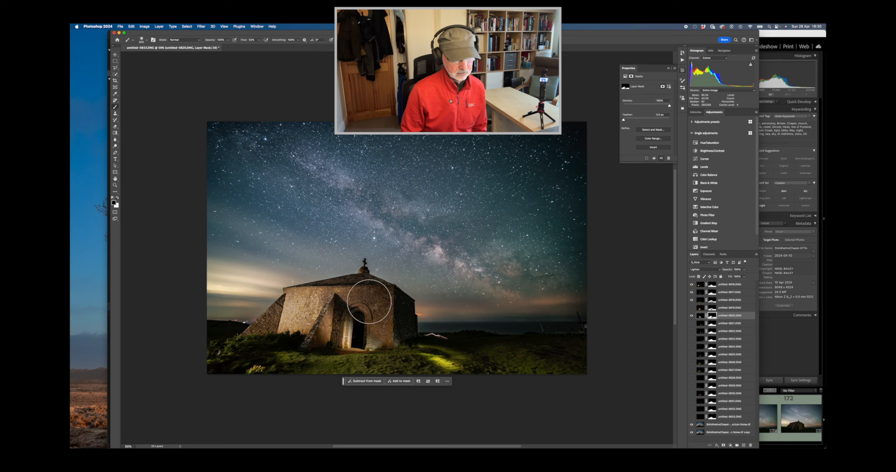
Mask out the torch trail and lit grass beside the chapel on the fifth light-painted layer, comparing the image with and without that layer.
mouse_move(386, 338)
left_mouse_down()
mouse_move(388, 357)
mouse_move(375, 330)
mouse_move(394, 321)
mouse_move(497, 336)
mouse_move(434, 362)
mouse_move(408, 354)
left_mouse_up()
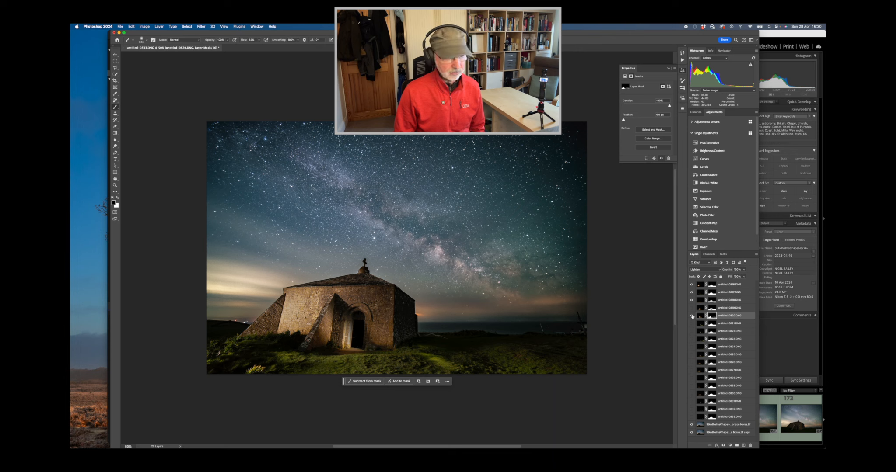
left_click(692, 315)
left_click(691, 316)
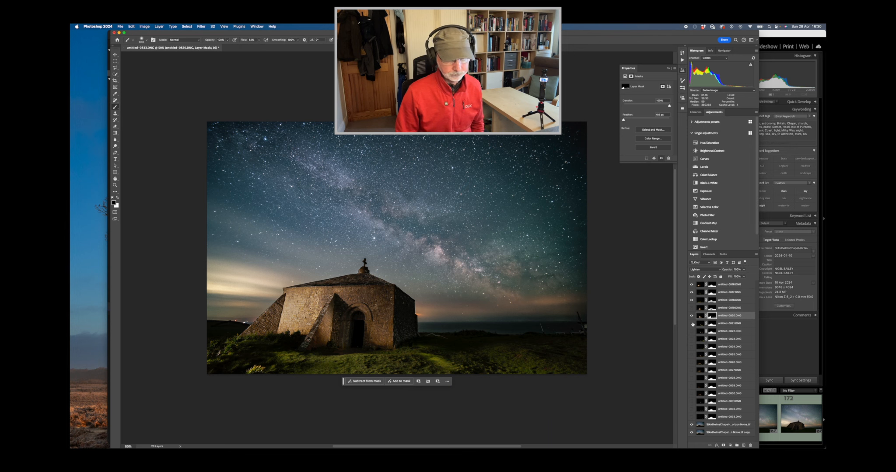
Show the sixth light-painted layer and prepare a small black brush at 100% flow.
left_click(691, 323)
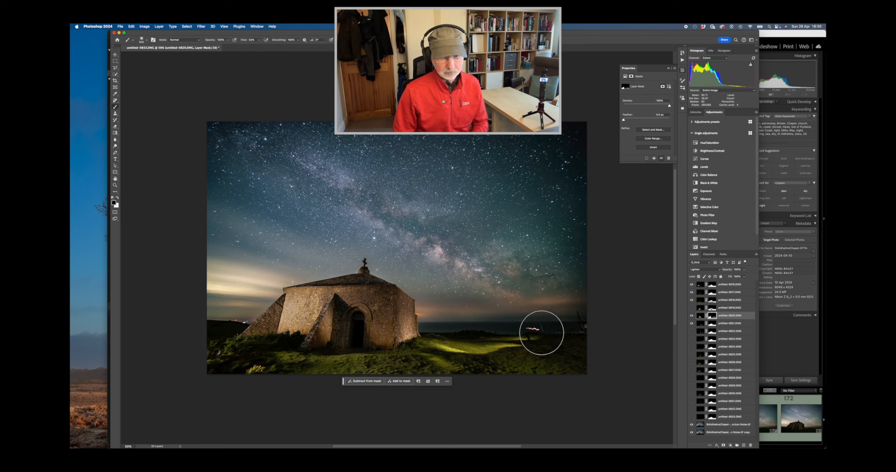
left_click(259, 40)
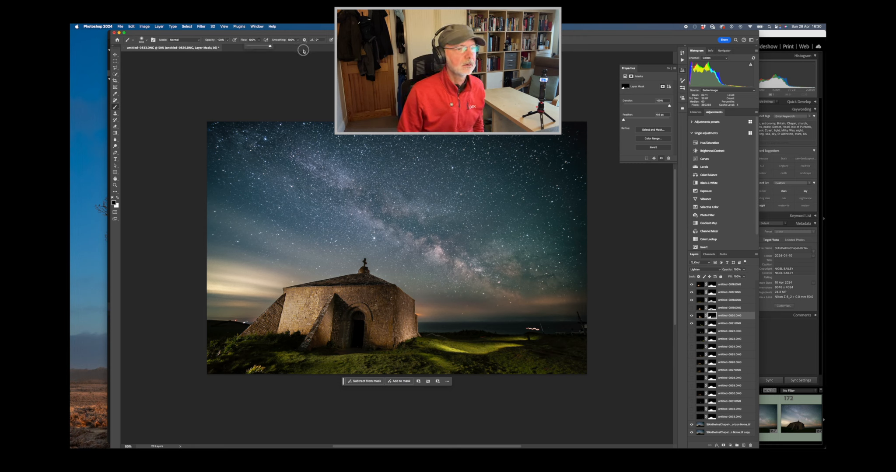
key("bracketleft")
key("bracketleft")
key("bracketleft")
key("bracketleft")
key("bracketleft")
key("bracketleft")
key("bracketleft")
Undo the stroke made on the wrong mask and mask out the torch trail near the horizon on the sixth light-painted layer.
left_click_drag(529, 327, 544, 326)
key("super+z")
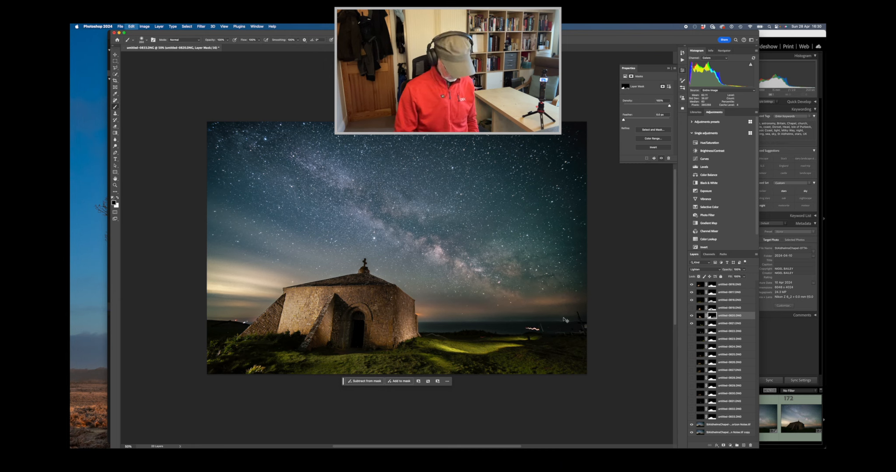
left_click(712, 324)
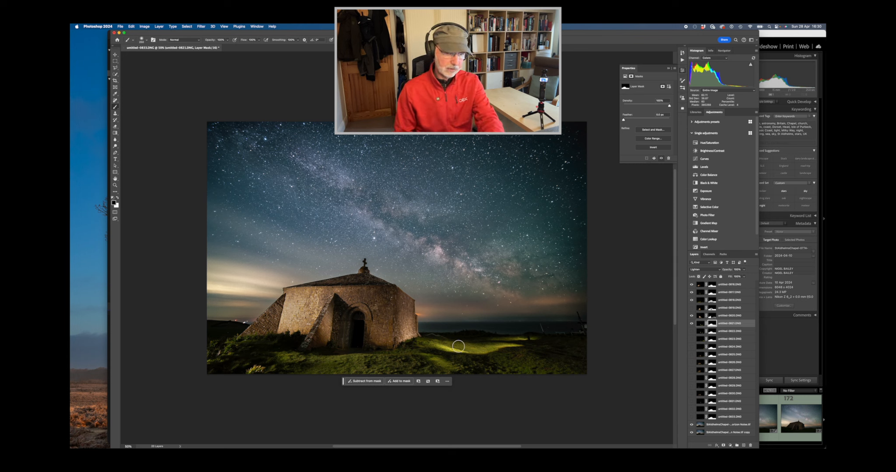
Paint black on the sixth light-painted layer's mask with a larger brush at lower opacity and flow to soften the lit grass beside the chapel.
left_click(228, 40)
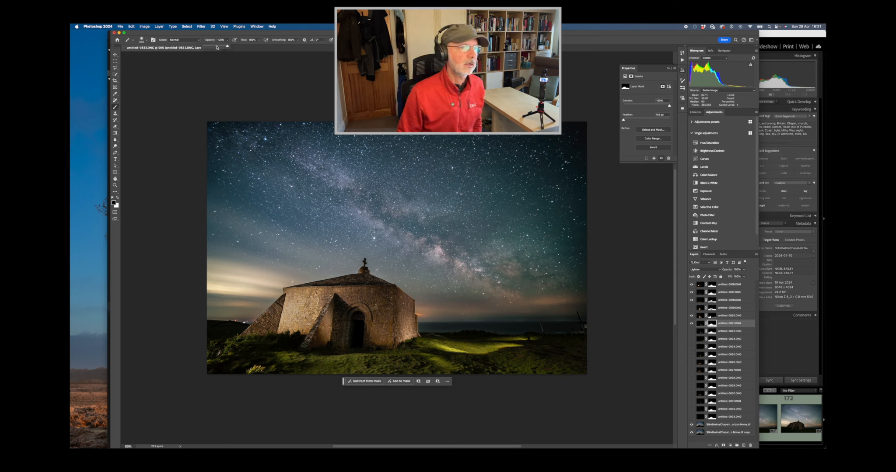
left_click(259, 40)
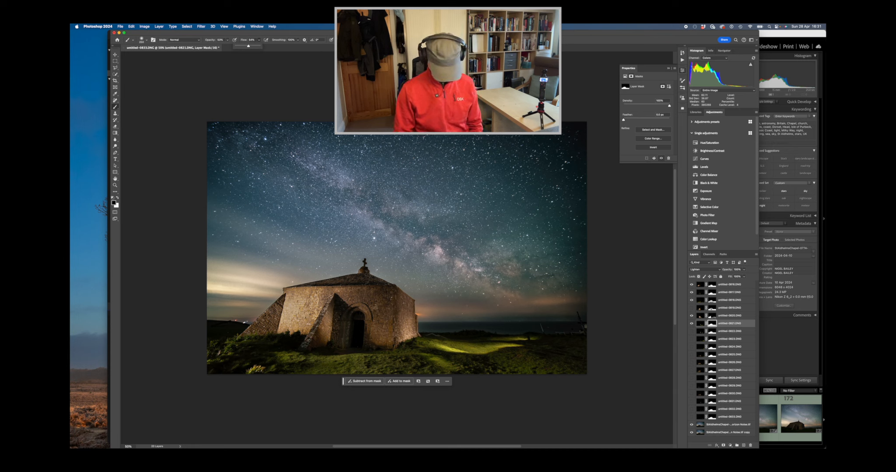
left_click(421, 278)
key("]")
key("]")
key("]")
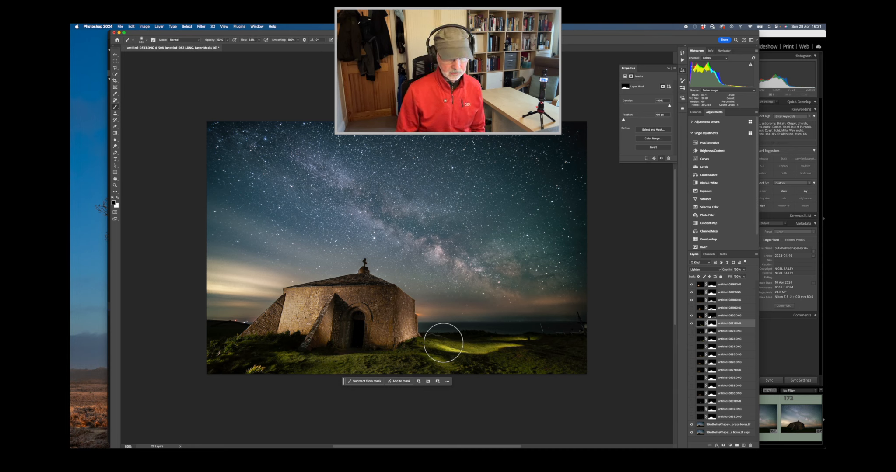
mouse_move(443, 343)
left_mouse_down()
mouse_move(477, 355)
mouse_move(444, 349)
left_mouse_up()
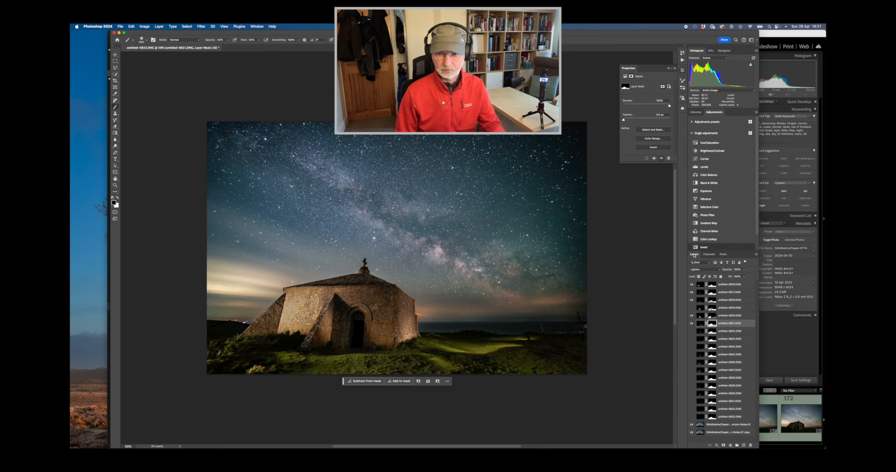
Compare the image with and without the topmost and third light-painted layers, and return to the sixth layer's mask.
left_click(692, 292)
left_click(691, 285)
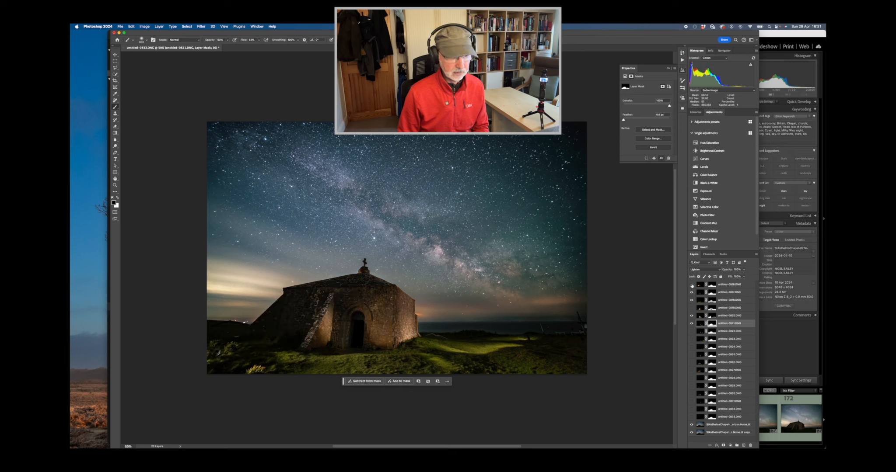
left_click(691, 285)
left_click(691, 301)
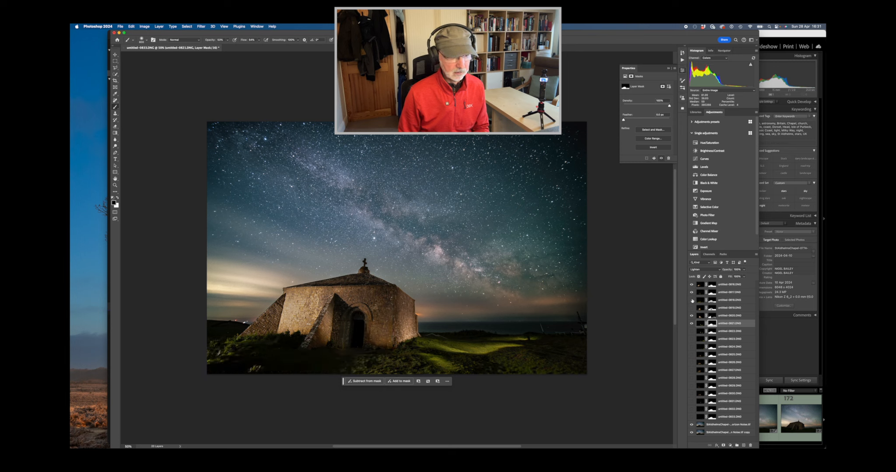
left_click(692, 300)
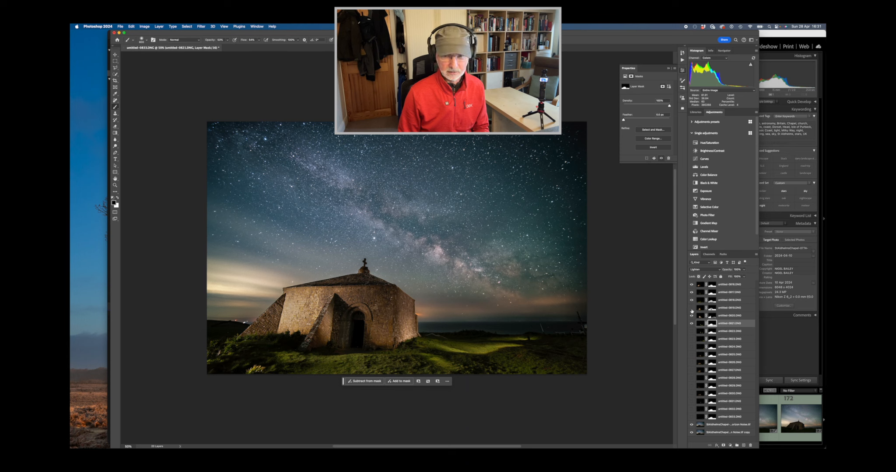
left_click(692, 301)
left_click(691, 301)
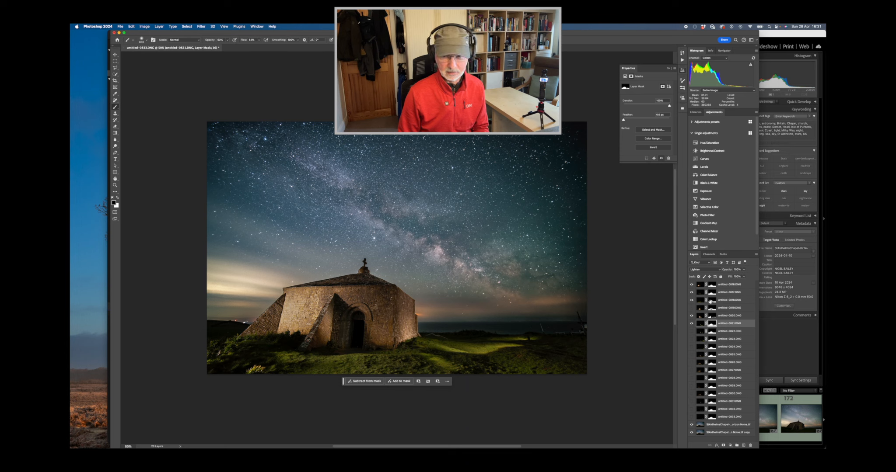
left_click(703, 302)
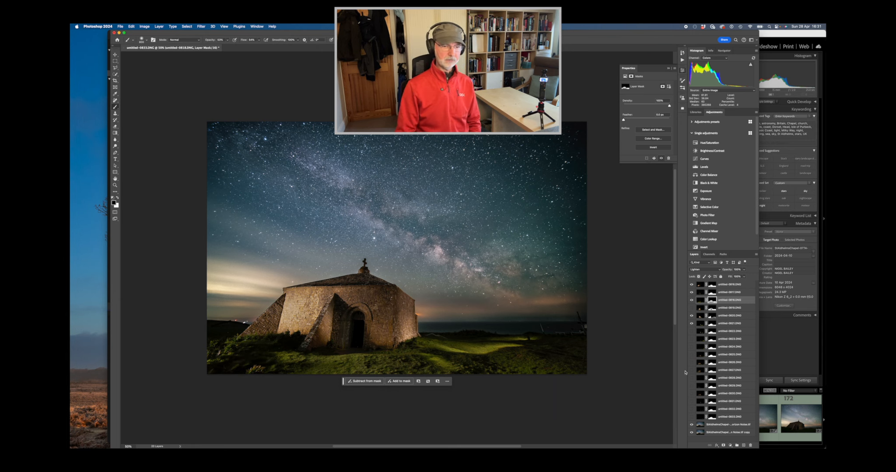
left_click(712, 323)
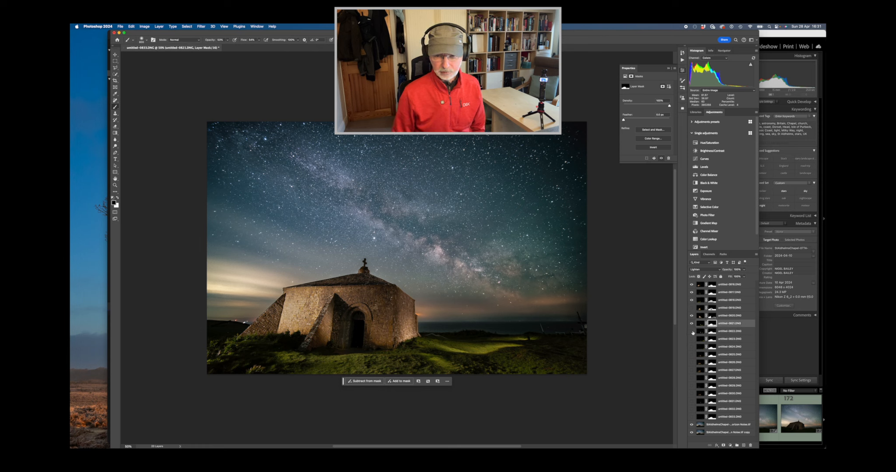
Compare the image with and without the seventh light-painted layer.
left_click(692, 332)
left_click(691, 332)
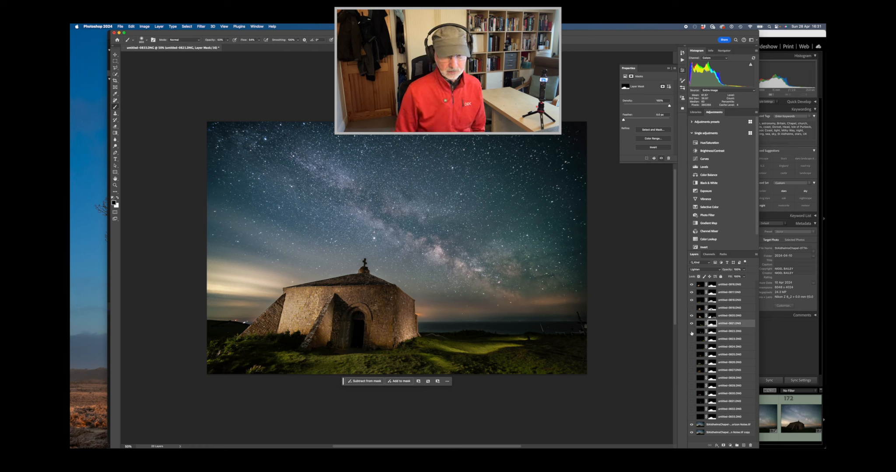
left_click(692, 332)
left_click(691, 332)
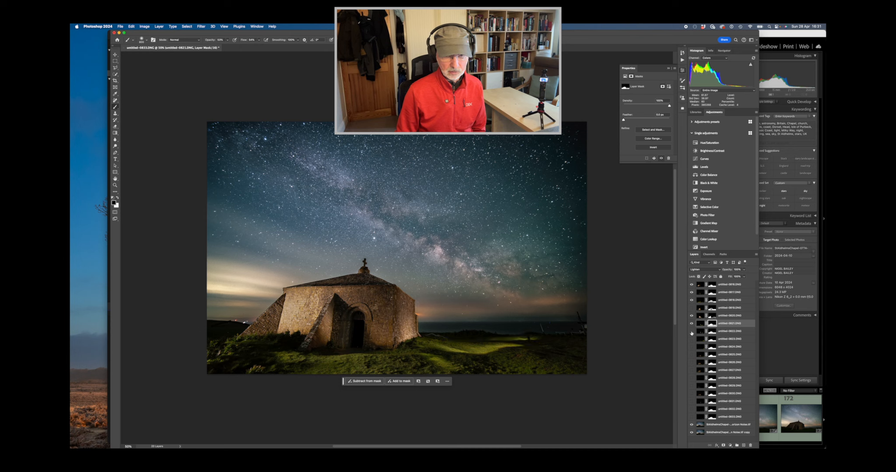
Show the seventh light-painted layer and paint out the torch trail near the horizon on its mask with a smaller brush at 100% opacity and flow.
left_click(692, 332)
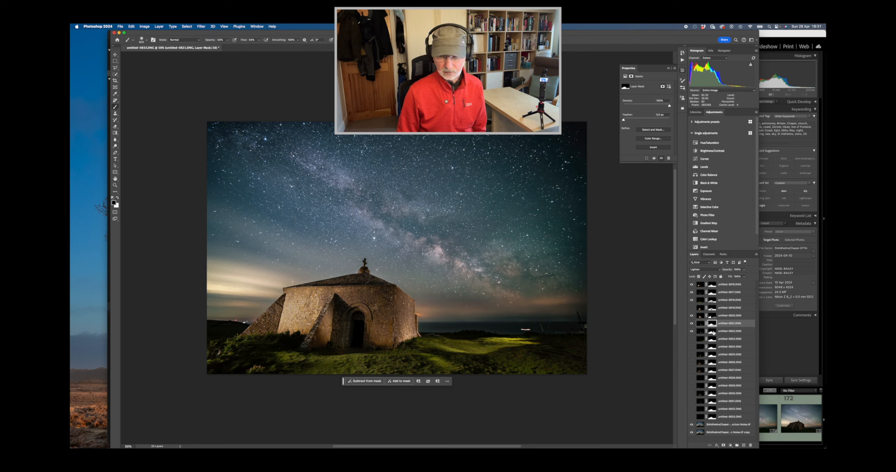
left_click(713, 333)
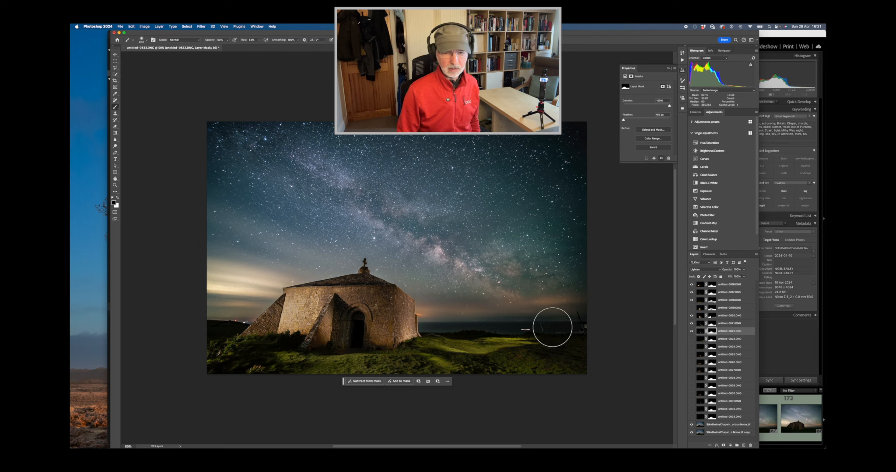
left_click(227, 40)
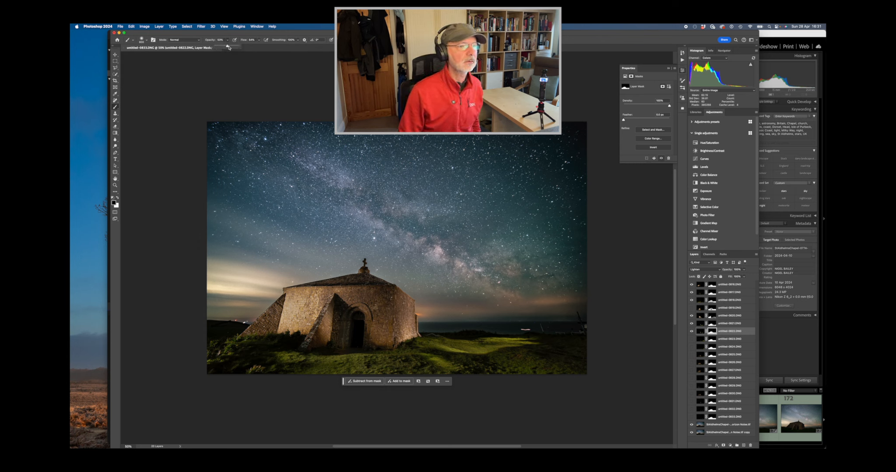
left_click_drag(228, 47, 274, 46)
left_click(259, 39)
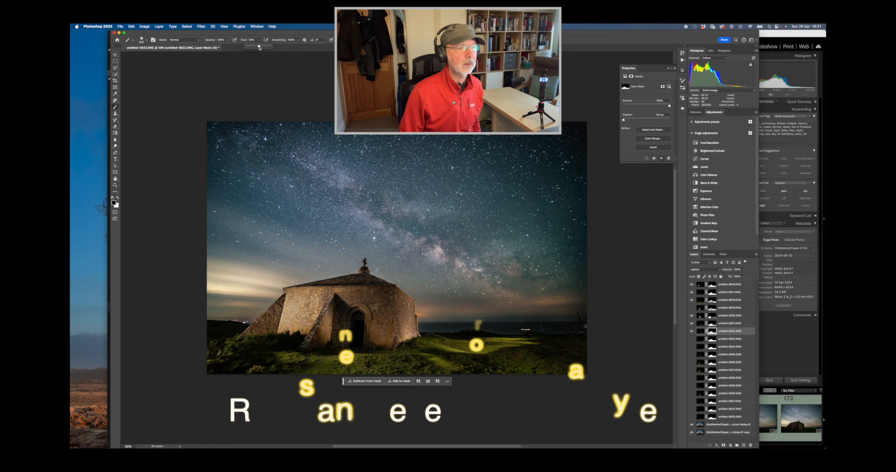
key("[")
key("[")
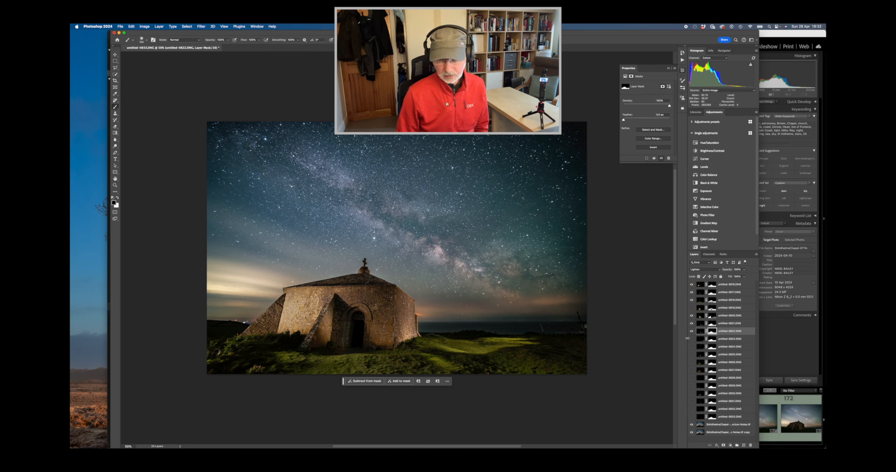
Preview the eighth light-painted layer, leave it hidden, show the ninth, and blend its mask using a much larger brush at reduced opacity and flow.
left_click(692, 340)
left_click(692, 339)
left_click(691, 347)
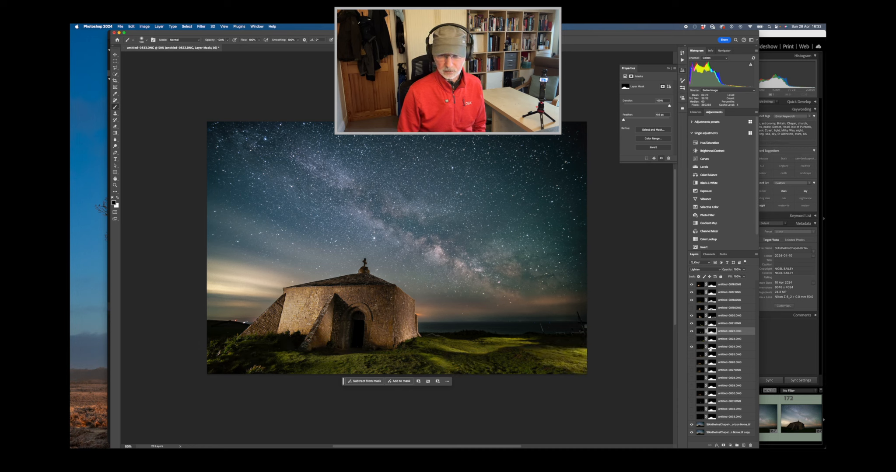
left_click(710, 348)
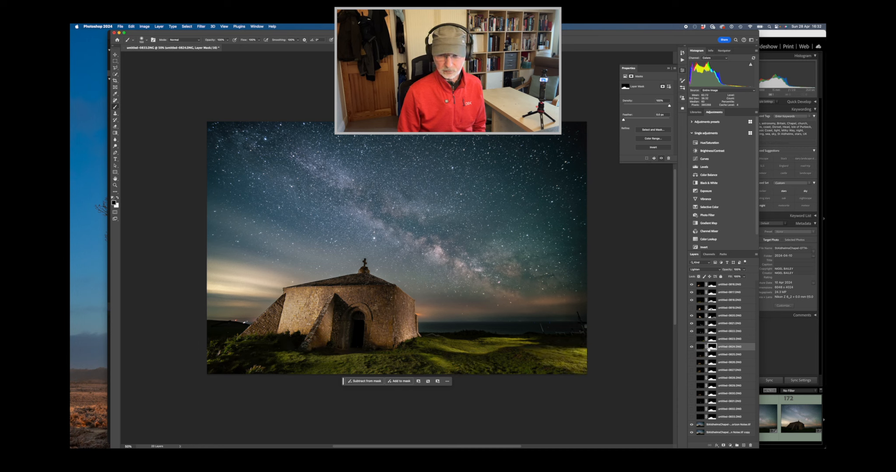
left_click(227, 40)
left_click_drag(228, 46, 216, 46)
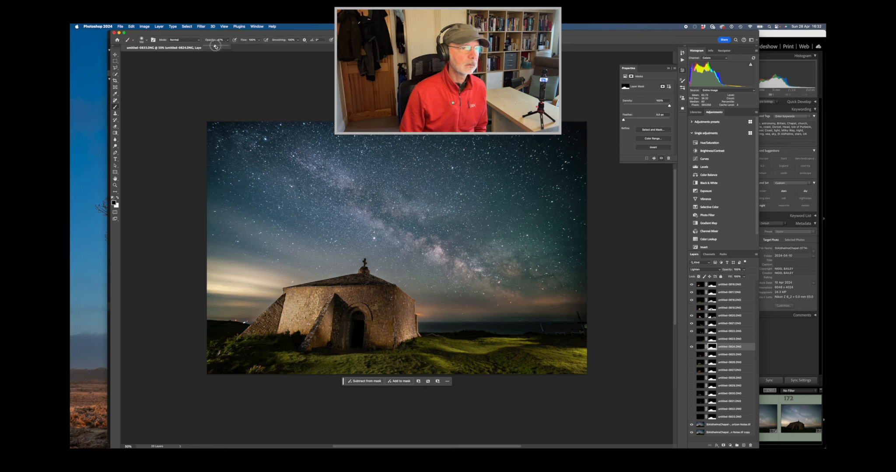
left_click(259, 41)
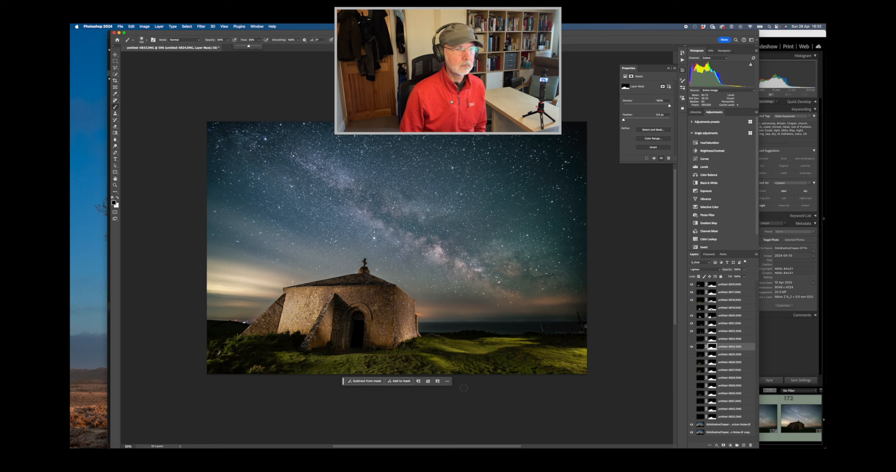
key("bracketright")
key("bracketright")
key("bracketright")
key("bracketright")
key("bracketright")
key("bracketright")
key("bracketright")
key("bracketright")
key("bracketright")
key("bracketright")
key("bracketright")
key("bracketright")
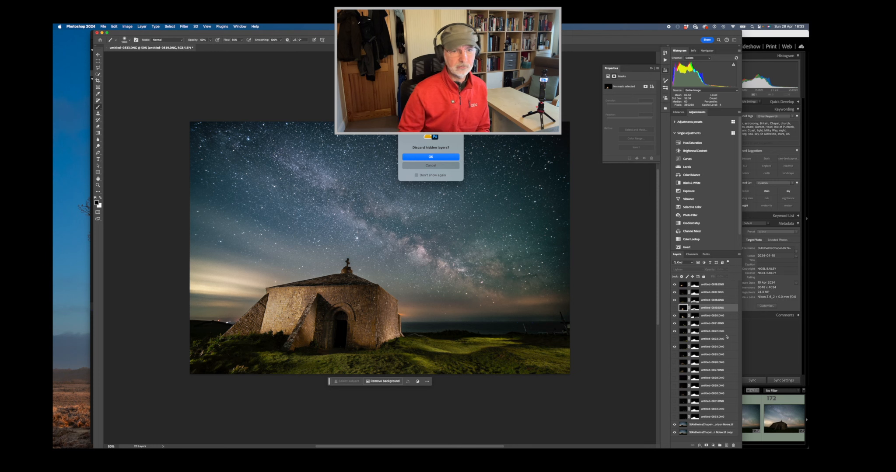
Confirm flattening the layers with the hidden ones discarded and save the blended image.
left_click(431, 157)
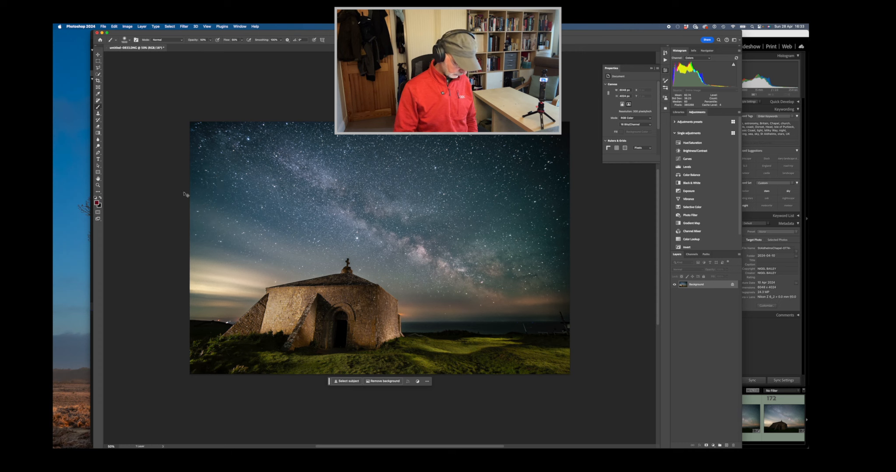
key("super+s")
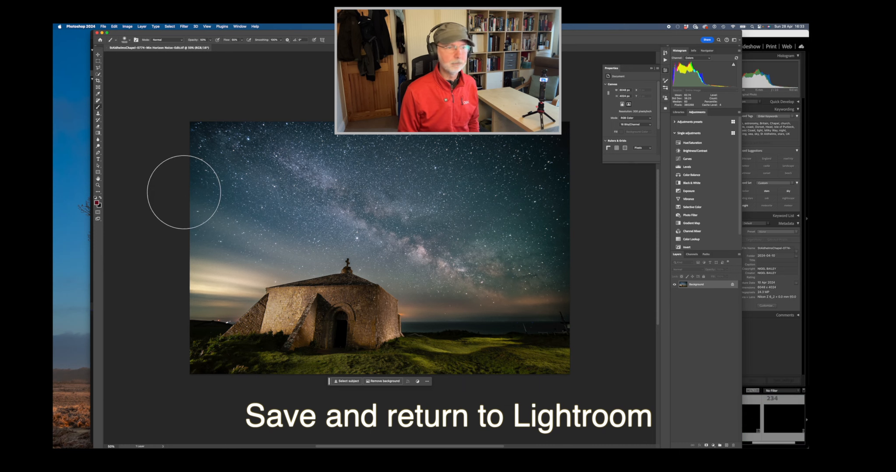
Switch to Lightroom Classic, locate the saved composite in the grid, and open it in Develop.
key("super+Tab")
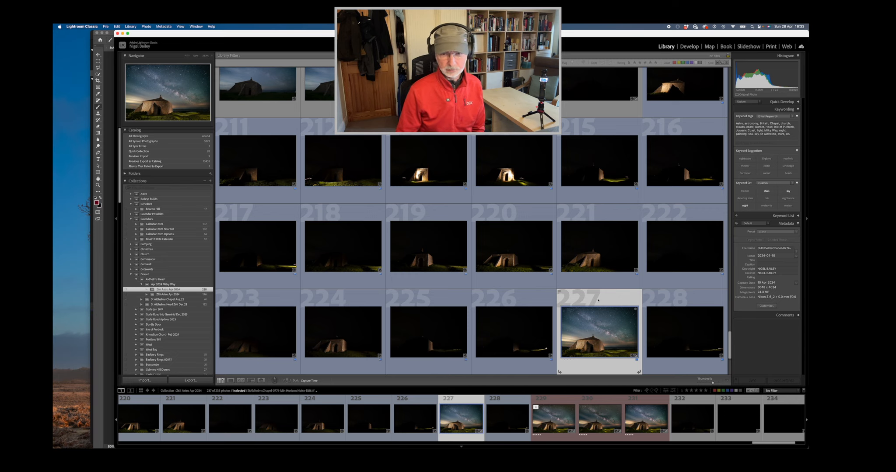
scroll(598, 300, "down", 3)
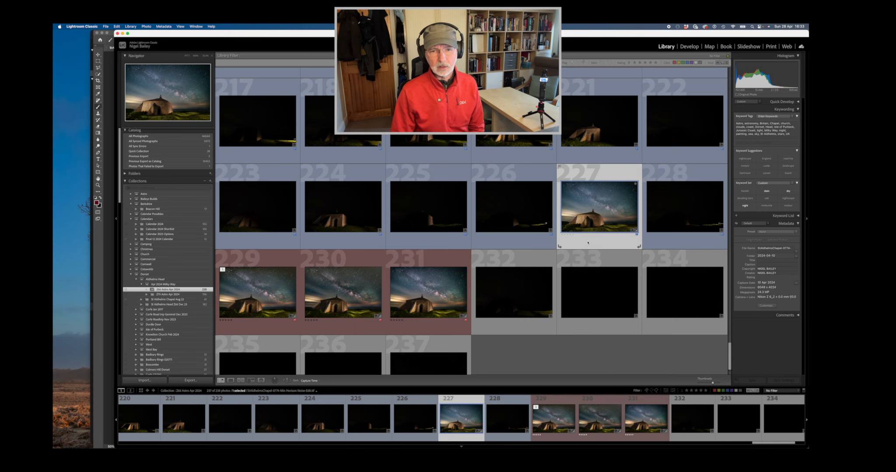
key("d")
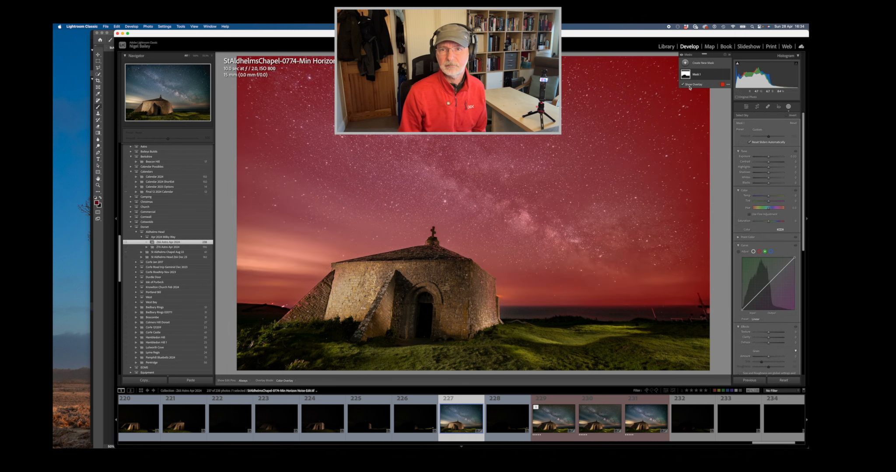
Subtract a Select Sky selection from Mask 1 and invert that subtracted component so the mask covers only the sky.
left_click(724, 76)
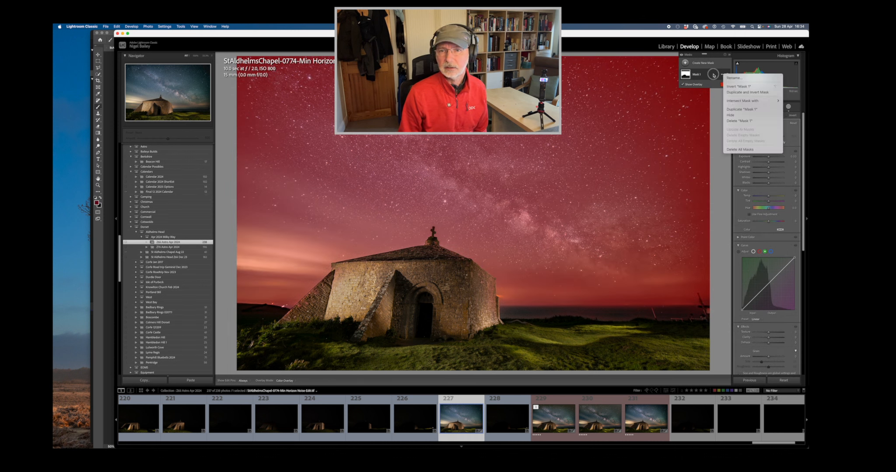
left_click(709, 75)
left_click(706, 76)
left_click(719, 90)
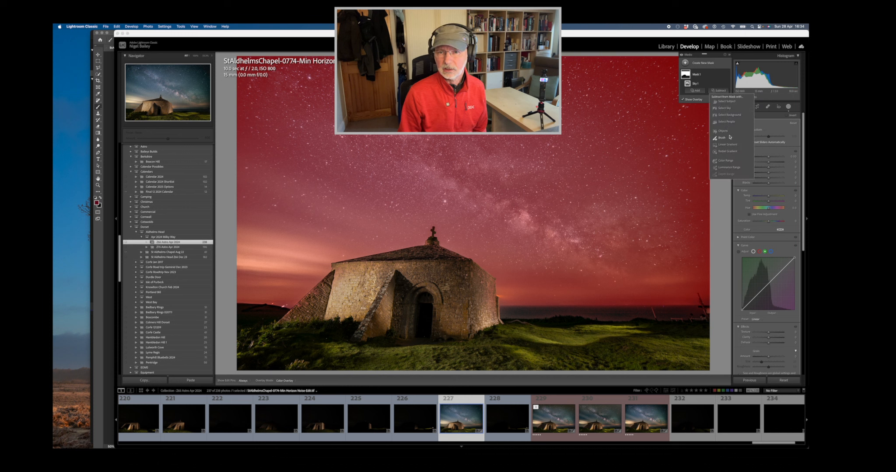
left_click(726, 109)
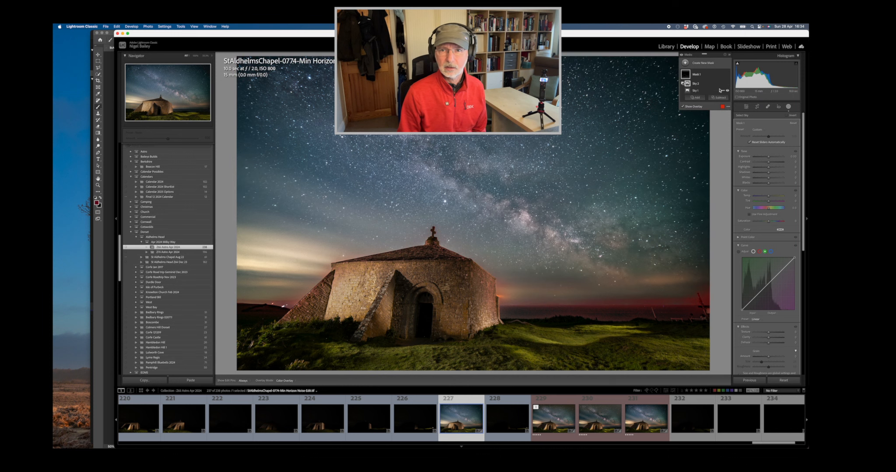
left_click(722, 83)
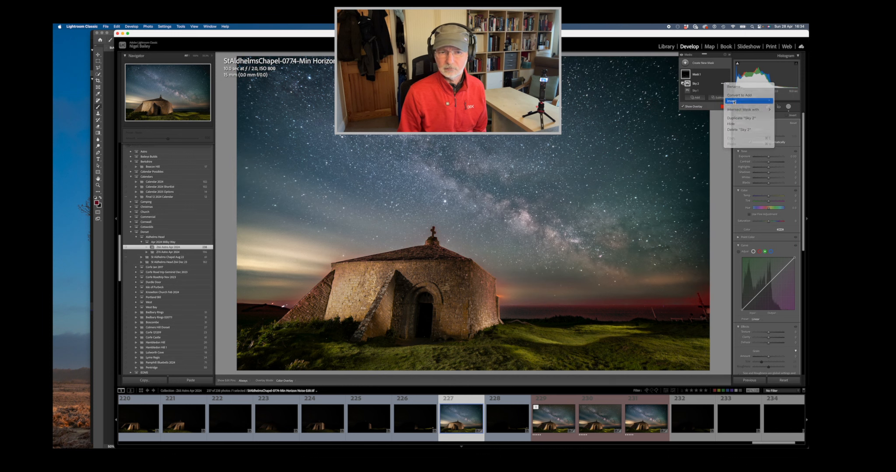
left_click(732, 101)
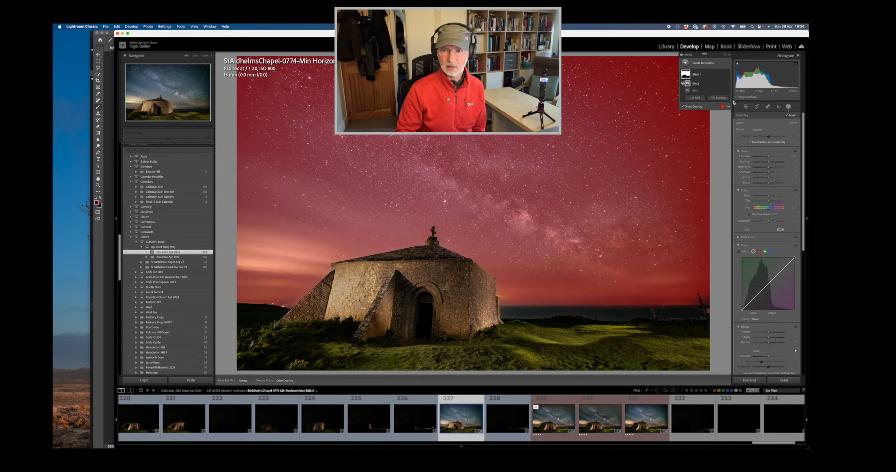
Enhance the masked sky by increasing contrast, whites, texture and clarity and lowering highlights.
left_click(769, 163)
mouse_move(769, 163)
left_mouse_down()
mouse_move(772, 178)
mouse_move(766, 170)
left_mouse_up()
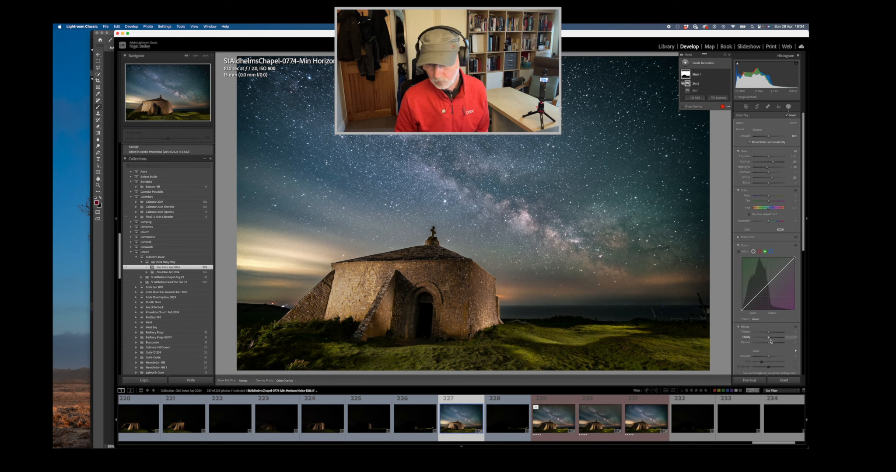
left_click_drag(769, 339, 771, 334)
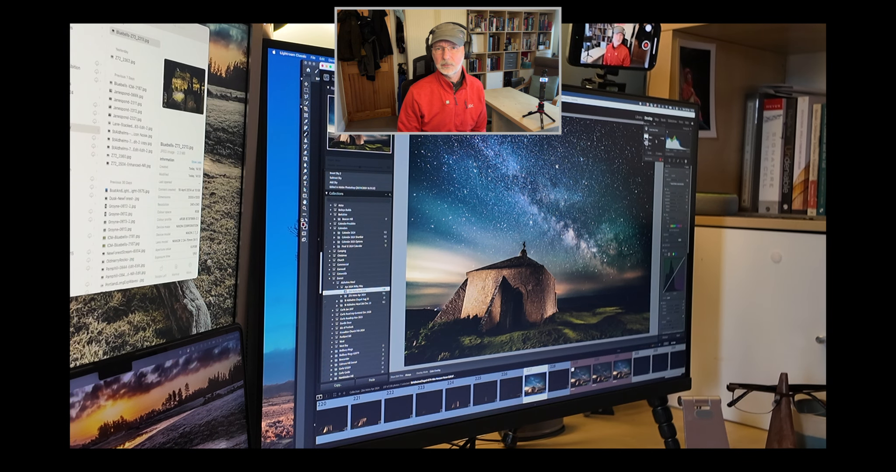
Intersect Mask 1 with a diagonal linear gradient across the Milky Way and position its centre near the chapel's roof cross.
right_click(658, 139)
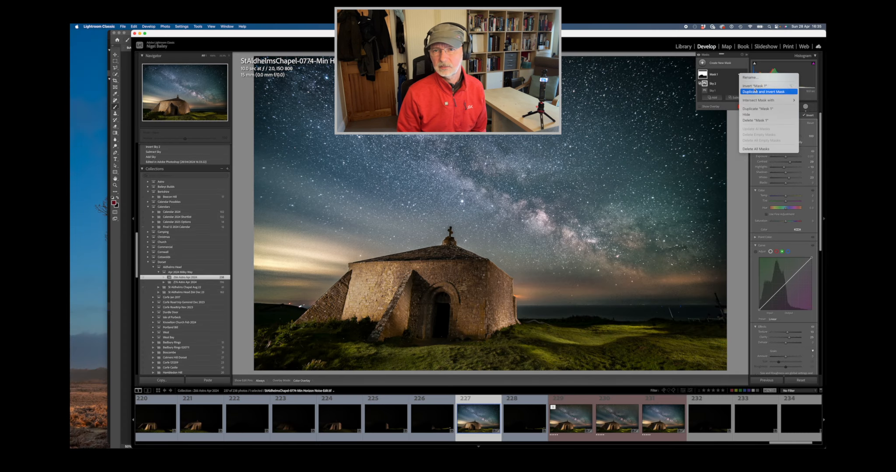
mouse_move(770, 100)
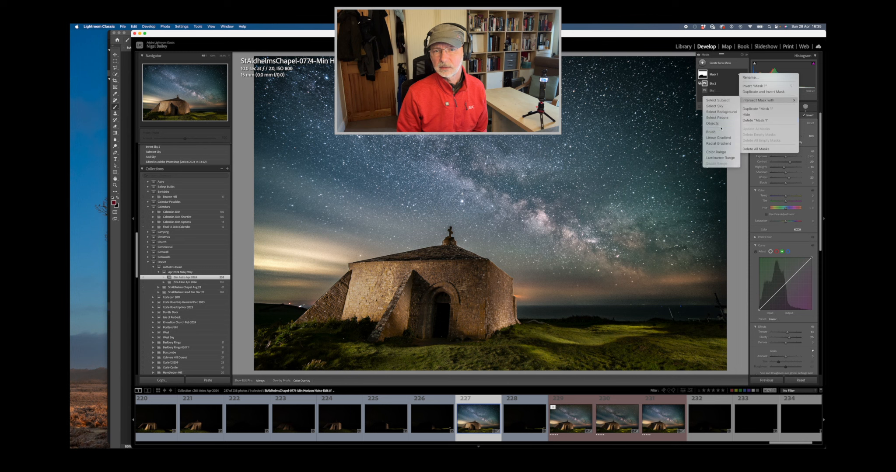
left_click(724, 143)
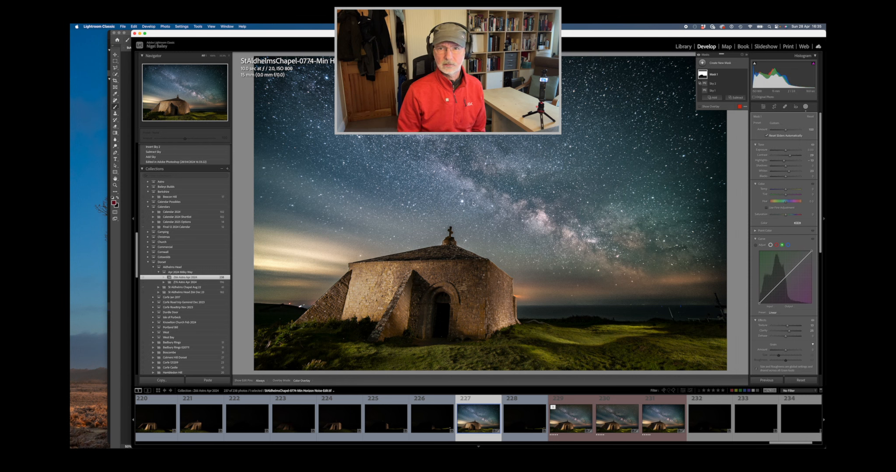
mouse_move(538, 147)
left_mouse_down()
mouse_move(470, 250)
mouse_move(461, 281)
left_mouse_up()
left_click_drag(500, 213, 463, 230)
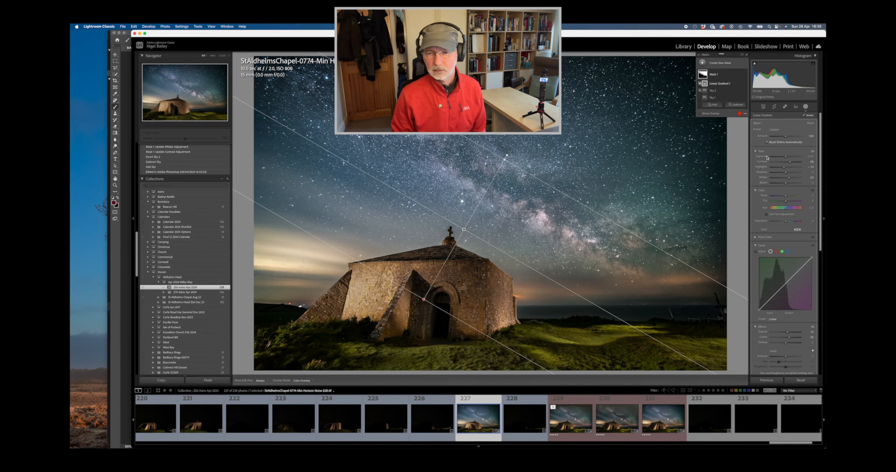
Shape the sky mask's green-channel curve with a lowered shadow point and a raised highlight point, and close masking.
left_click(775, 295)
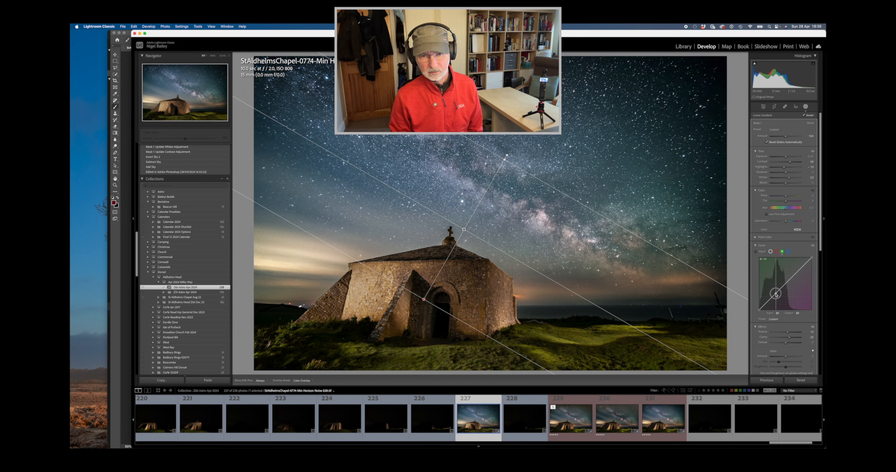
left_click_drag(775, 294, 776, 297)
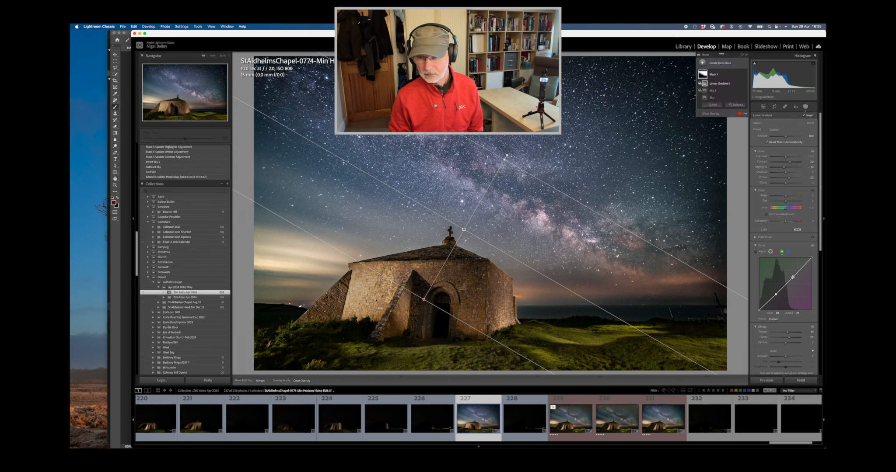
left_click_drag(793, 277, 794, 274)
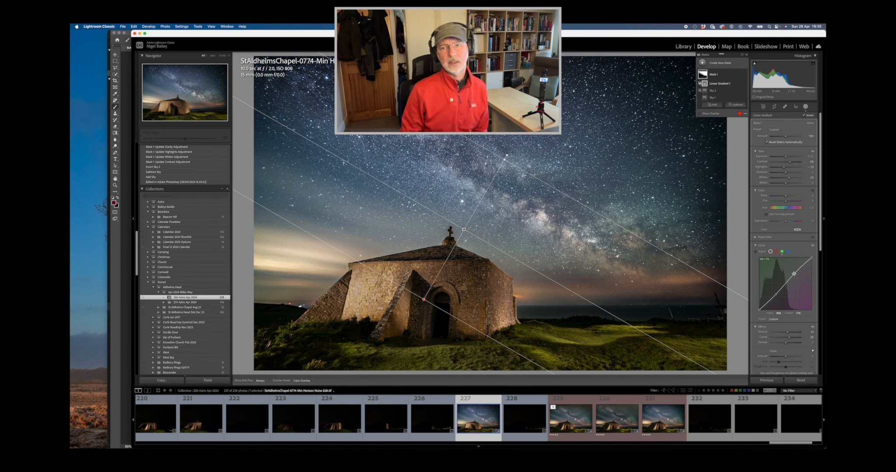
left_click(806, 107)
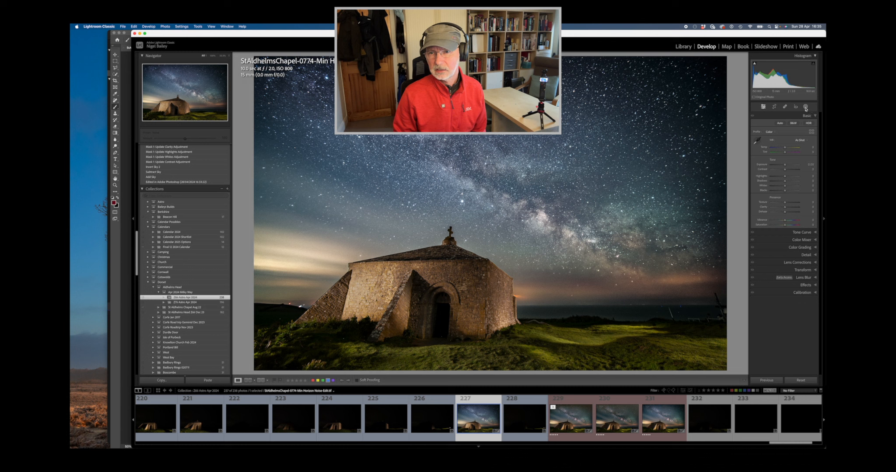
Warm the whole image's white balance with a higher temperature and shift its tint towards magenta.
left_click(806, 107)
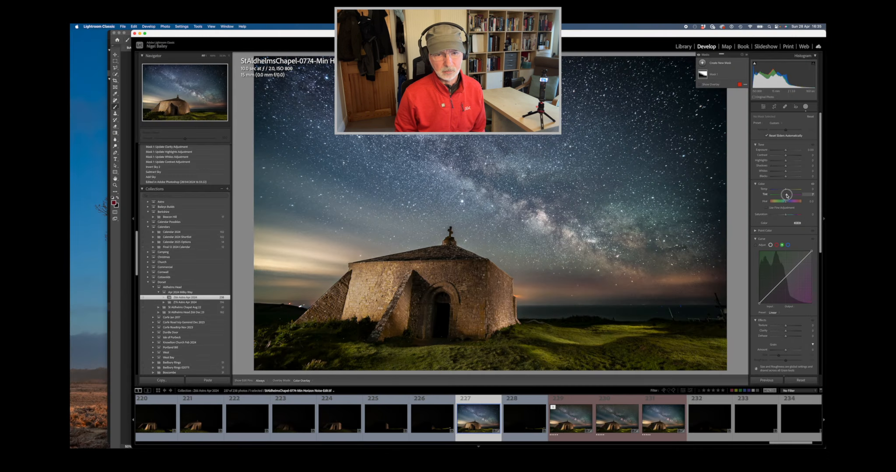
left_click_drag(787, 195, 790, 195)
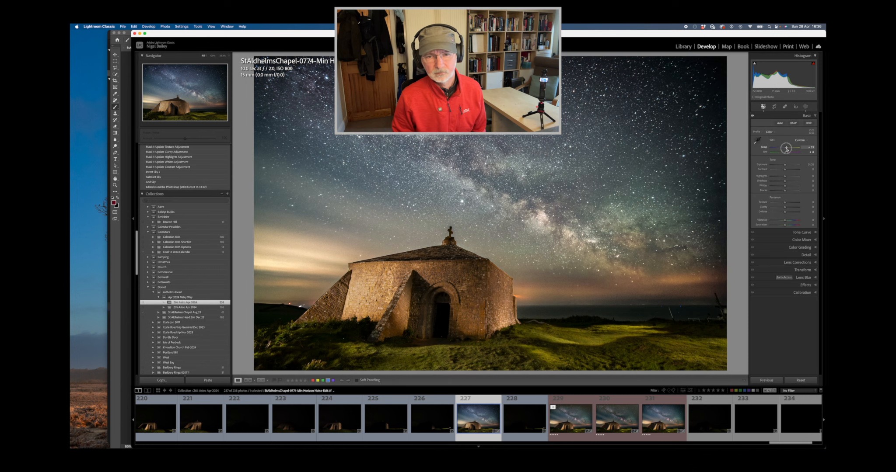
left_click_drag(786, 149, 786, 149)
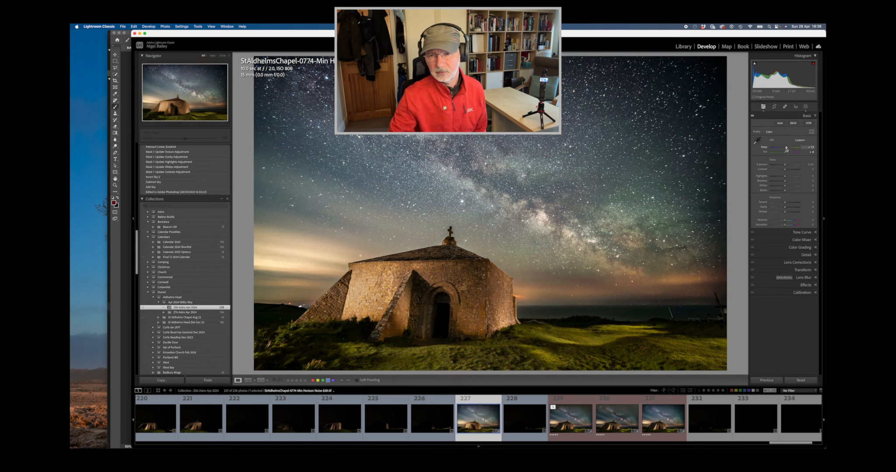
left_click_drag(785, 152, 787, 154)
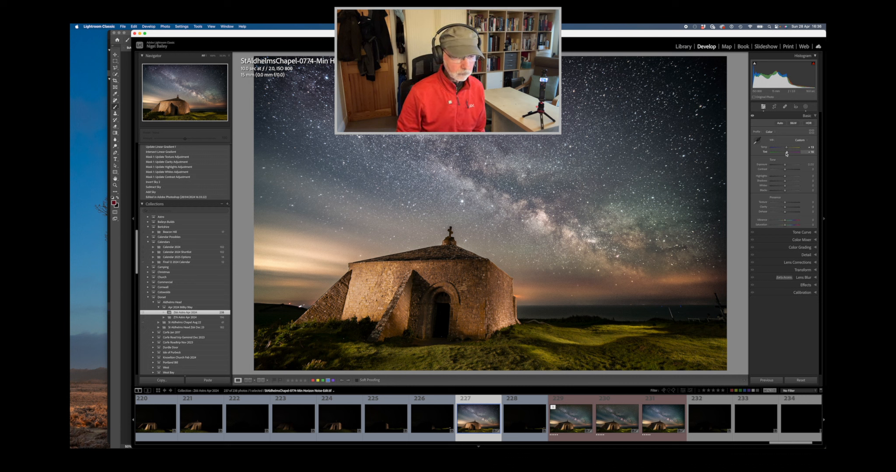
Create a second mask with Select Sky and invert it to cover the chapel and grass foreground.
left_click(805, 106)
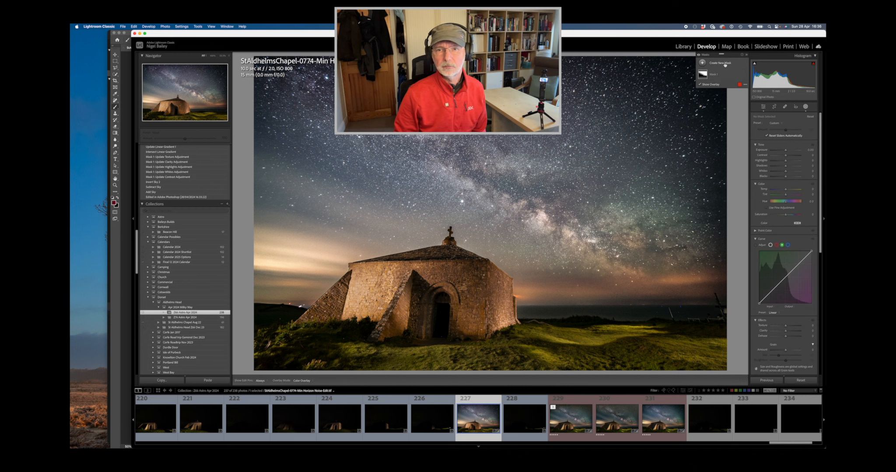
left_click(704, 64)
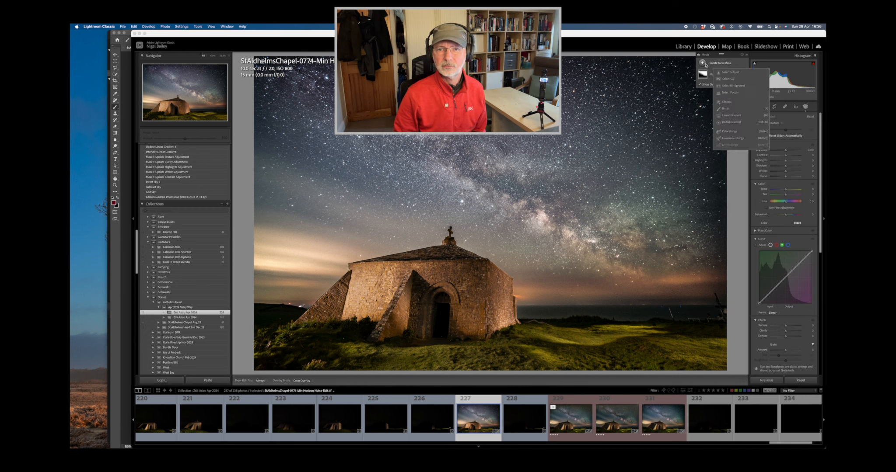
left_click(729, 81)
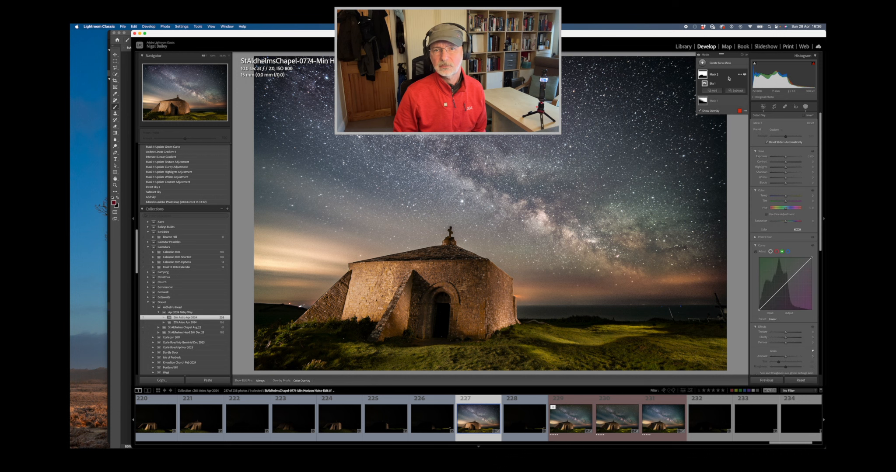
left_click(739, 75)
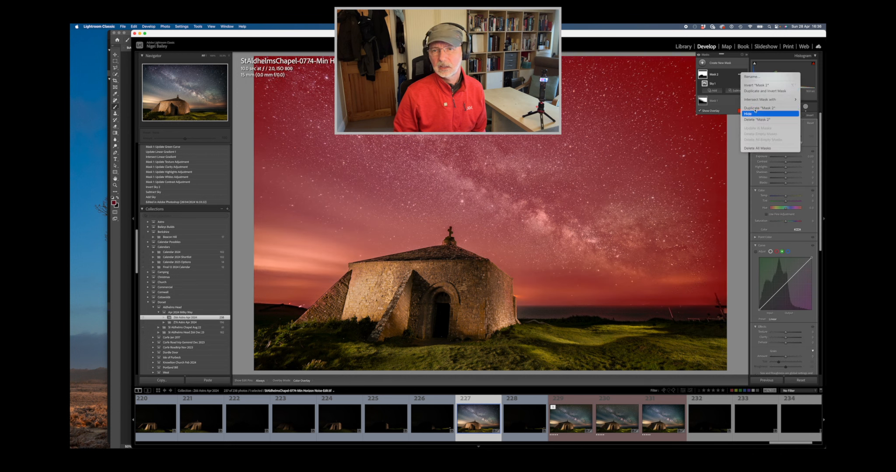
left_click(754, 86)
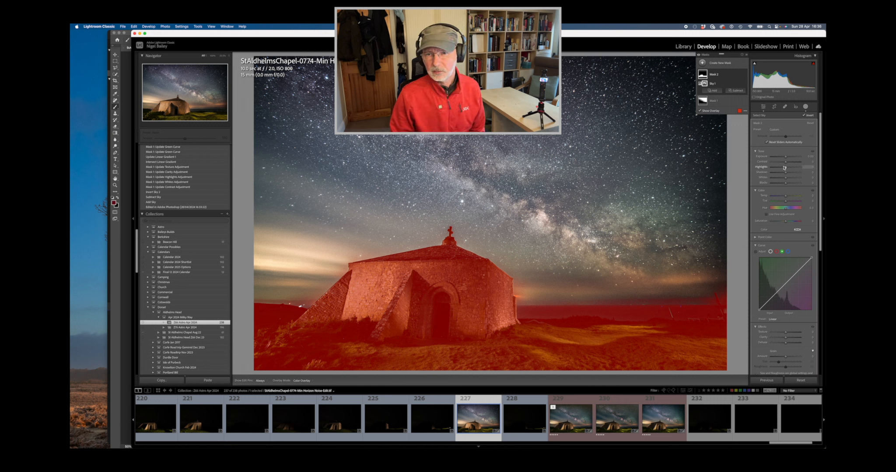
Raise the foreground mask's contrast, then cool its temperature slightly and shift its tint slightly towards green.
left_click_drag(786, 162, 790, 164)
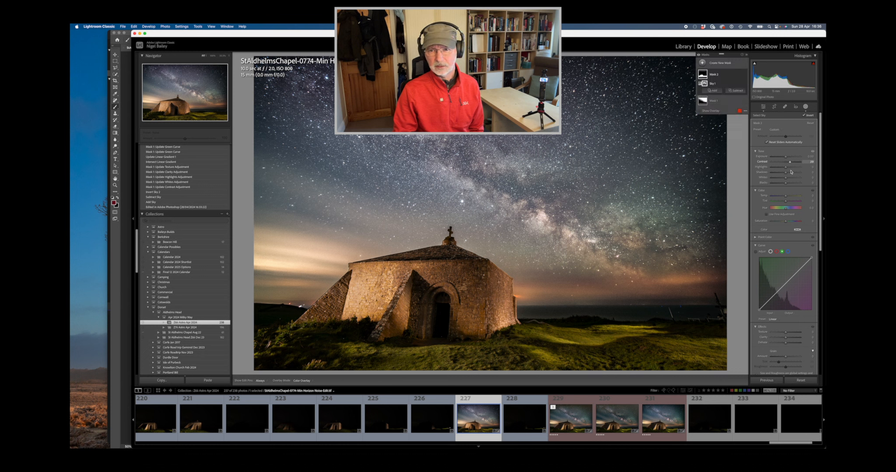
left_click_drag(786, 197, 784, 199)
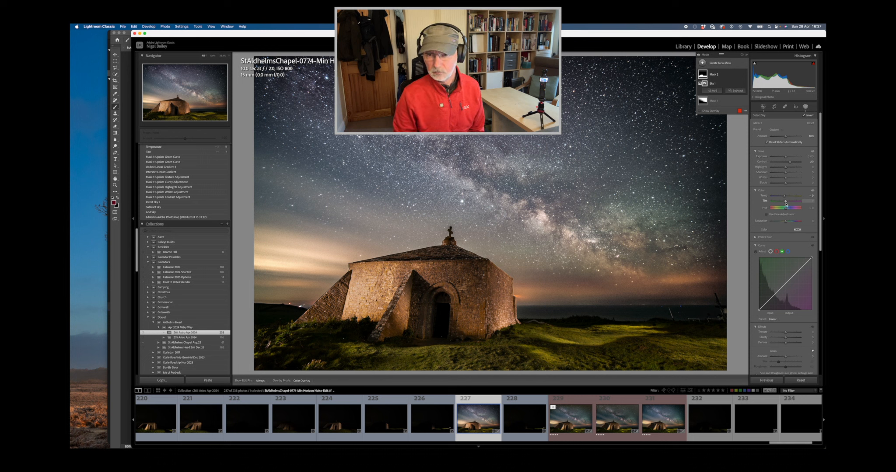
left_click_drag(786, 202, 784, 197)
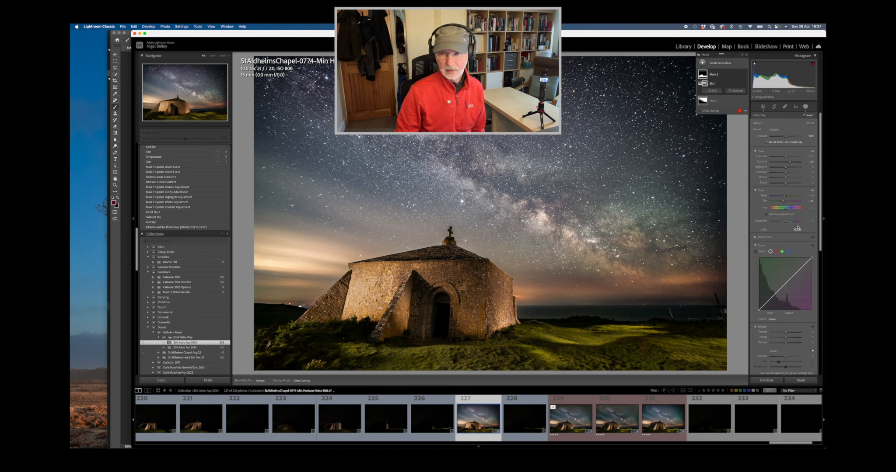
Lift the foreground mask's green curve slightly in the darker tones, raise shadows, lower highlights, and close masking.
left_click_drag(775, 296, 776, 294)
left_click(790, 173)
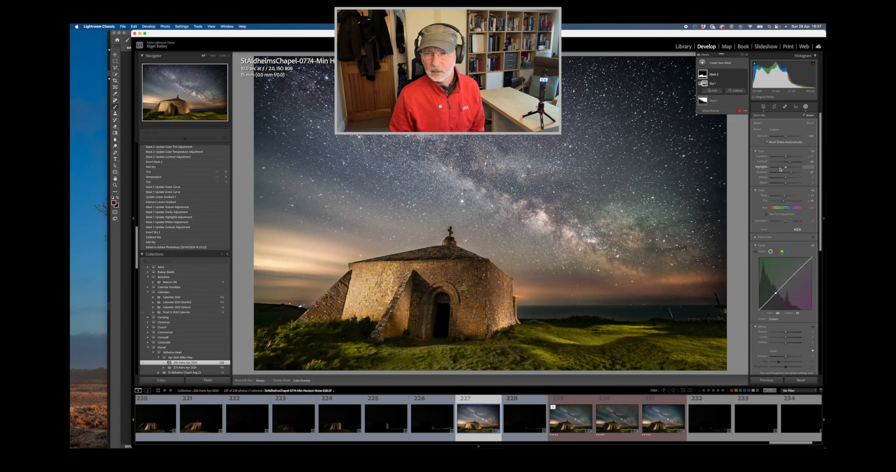
left_click(781, 167)
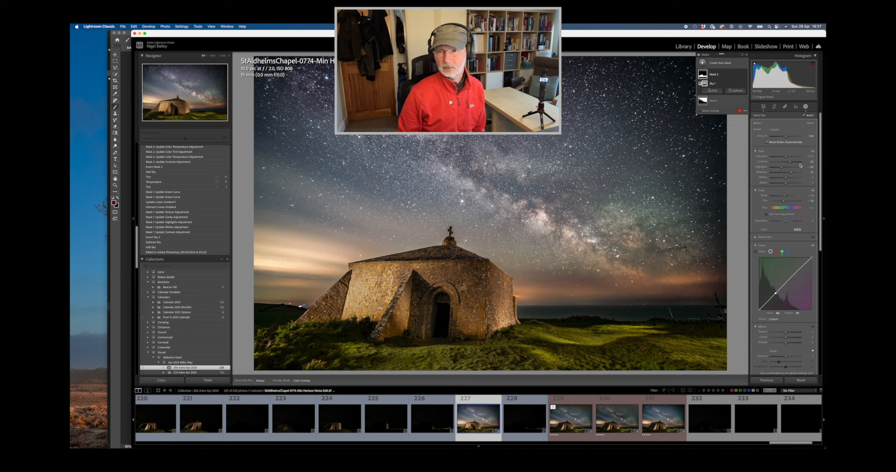
left_click(805, 107)
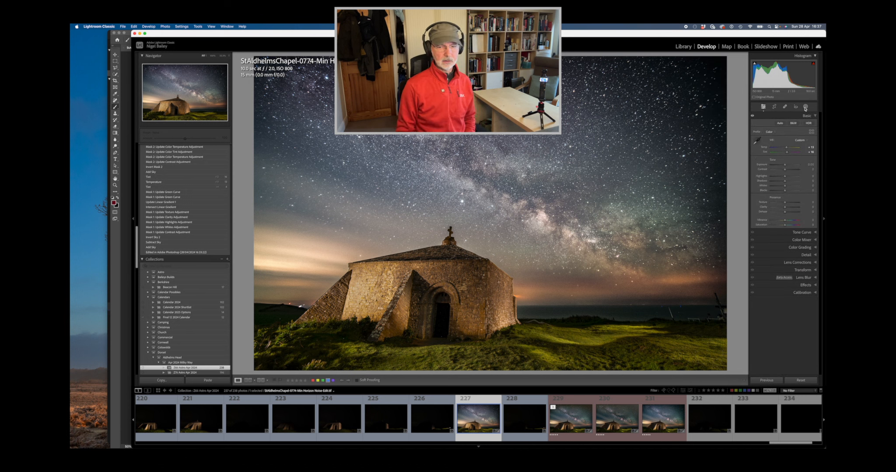